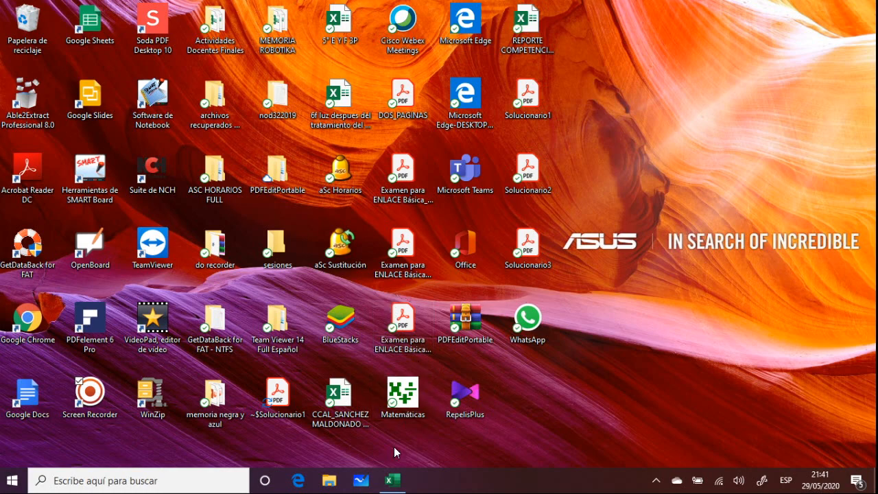
Step: Switch to the grade report workbook in Excel and insert two blank columns before the 2do.P column, narrowing both to about its width
left_click(395, 482)
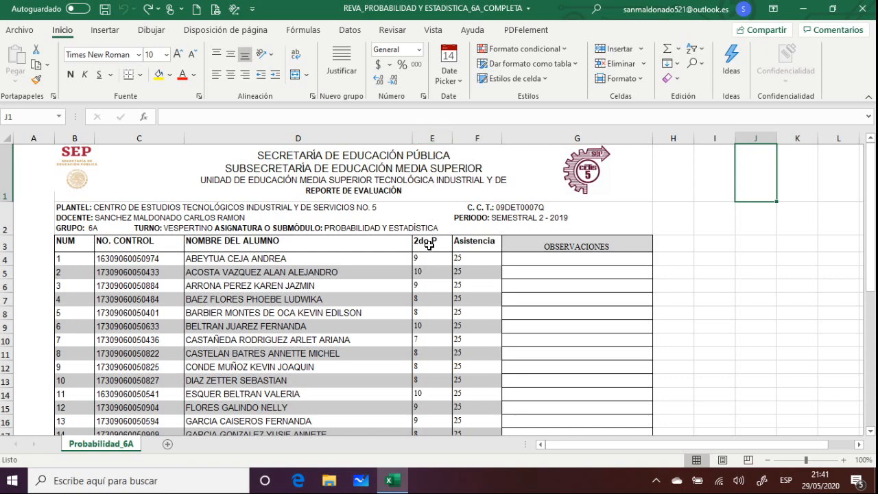
left_click(430, 138)
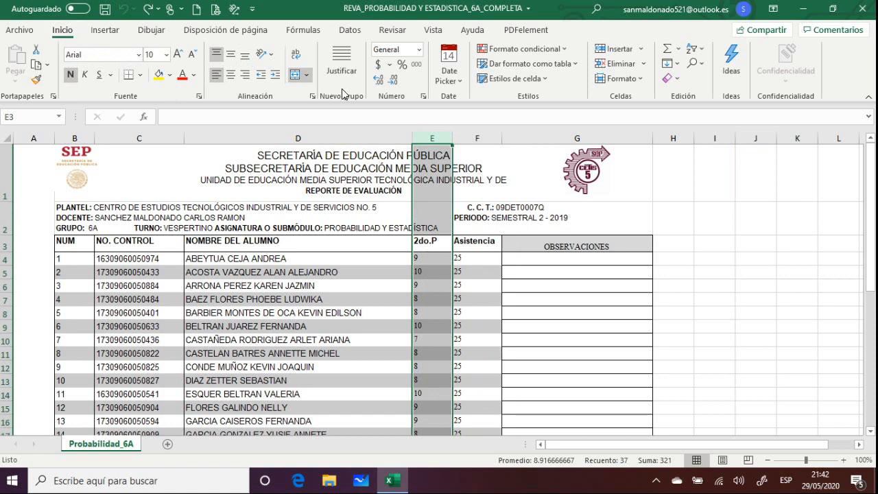
left_click(614, 49)
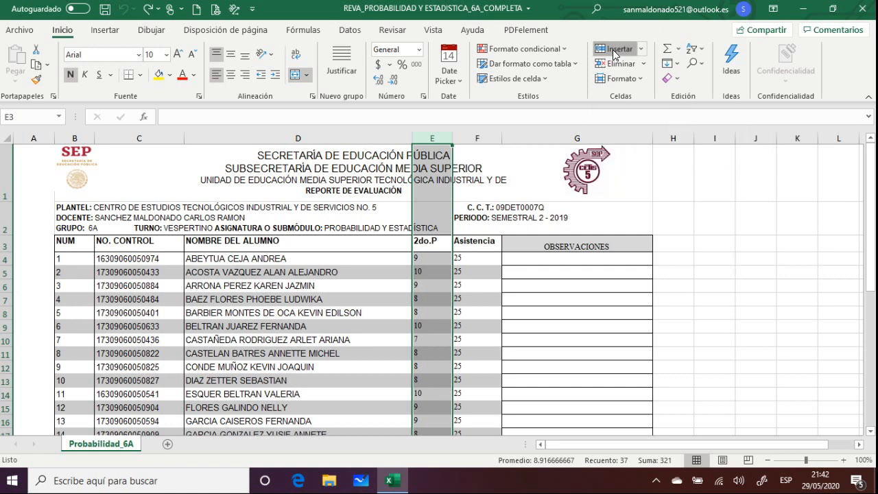
left_click(614, 55)
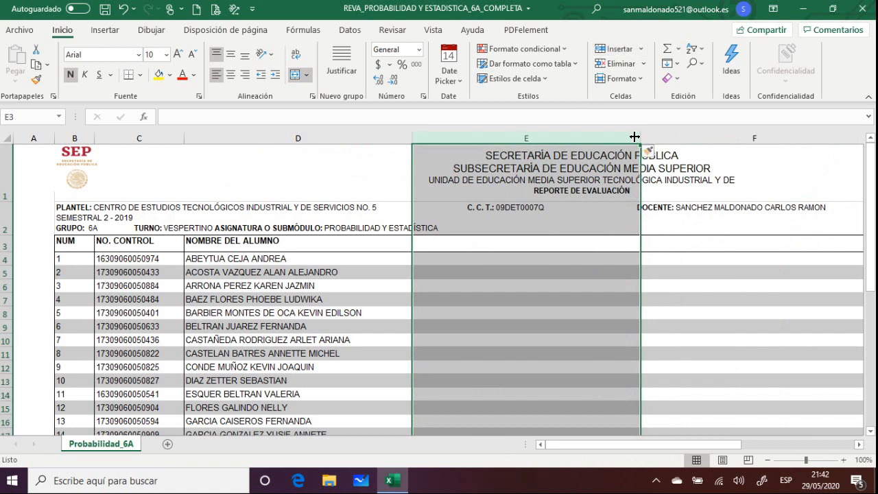
left_click_drag(639, 132, 451, 138)
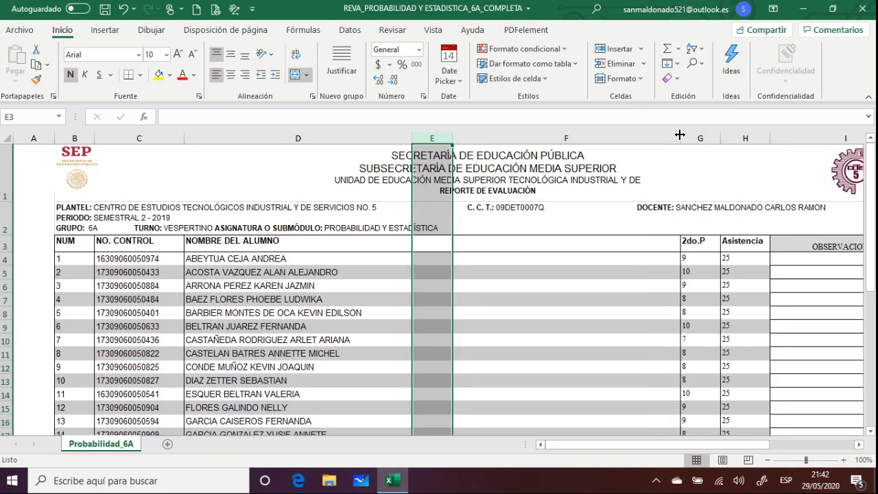
left_click_drag(680, 135, 502, 136)
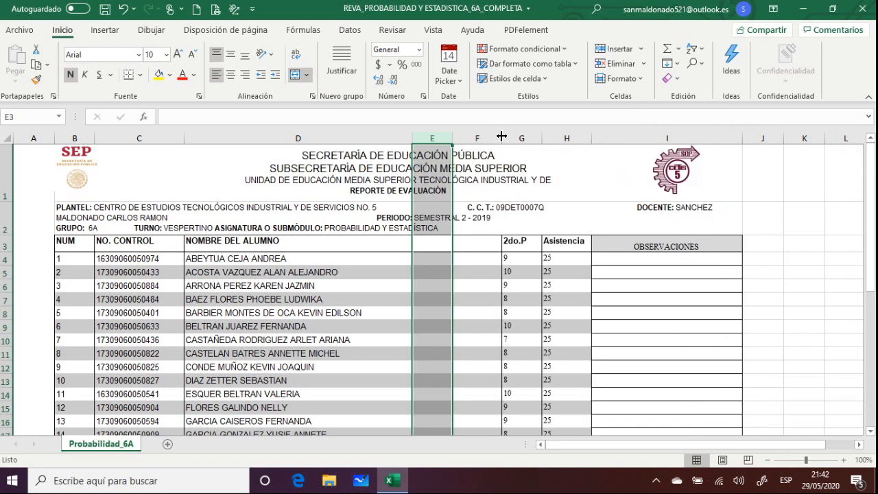
Step: Insert three blank columns between the Asistencia and OBSERVACIONES columns
left_click(632, 135)
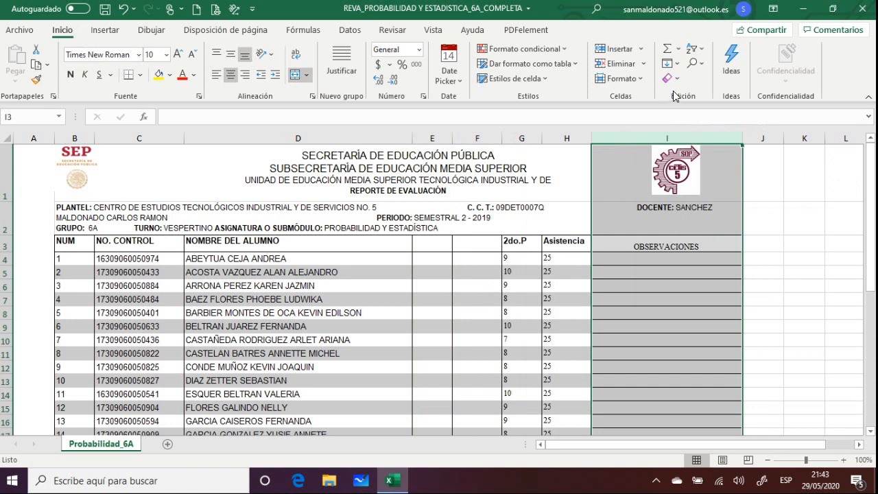
left_click(616, 48)
left_click(614, 48)
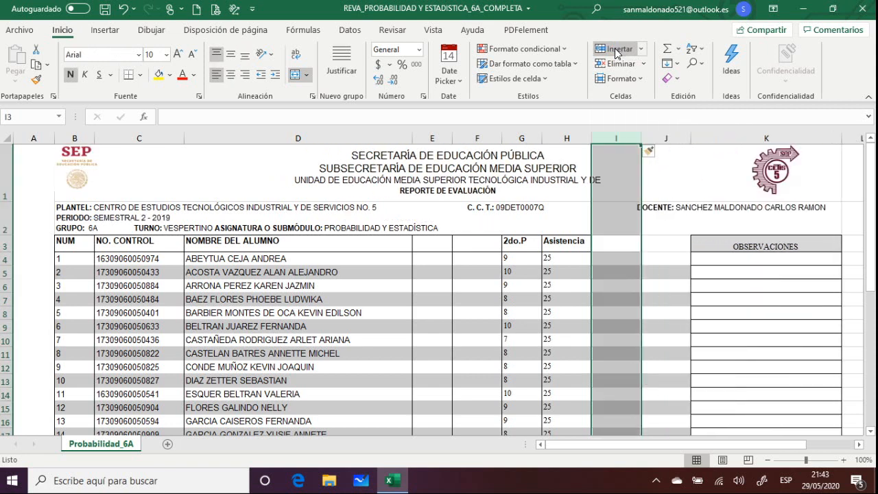
left_click(614, 48)
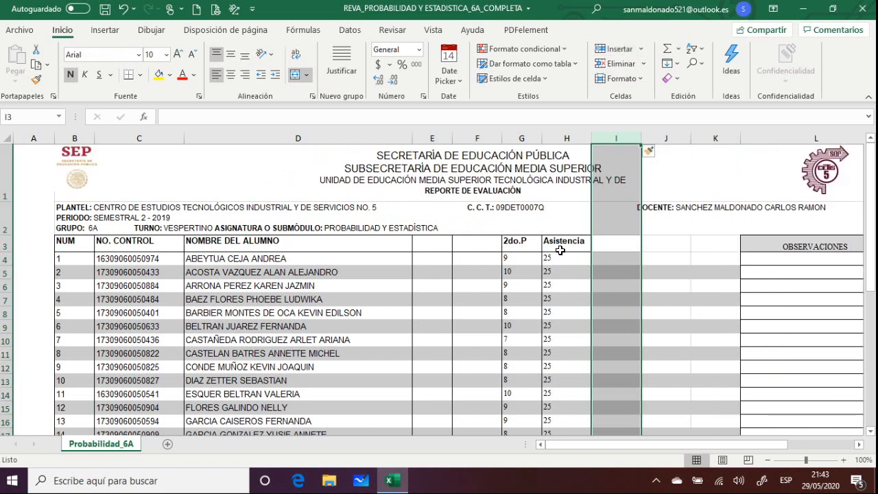
Step: Head the two new columns before 2do.P as "1er. P" in E3 and "Asistencia" in F3
left_click(444, 245)
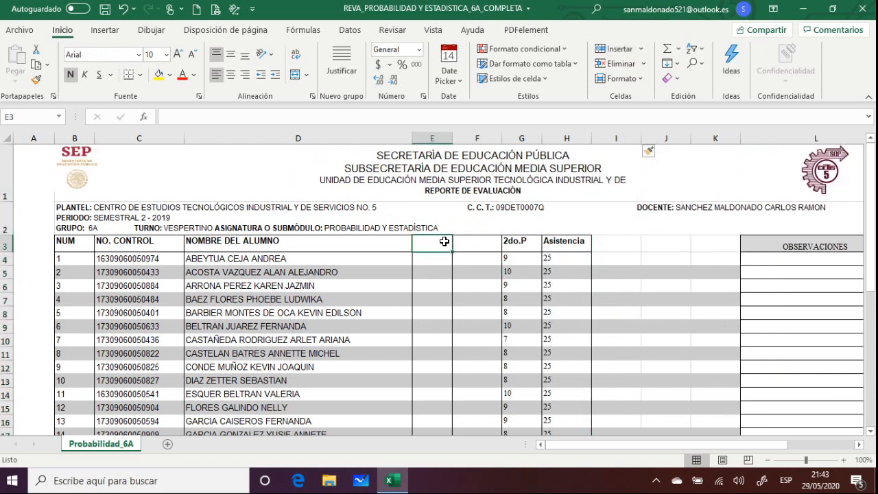
type("1er.")
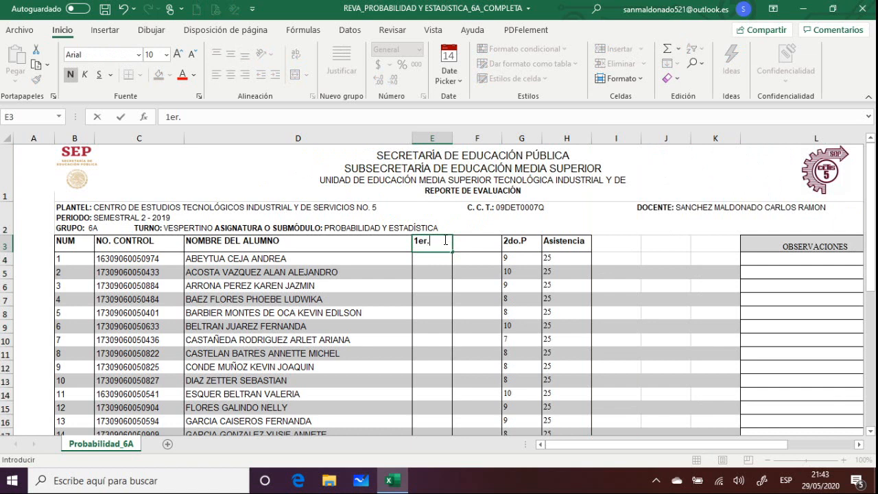
type(" P")
key("Tab")
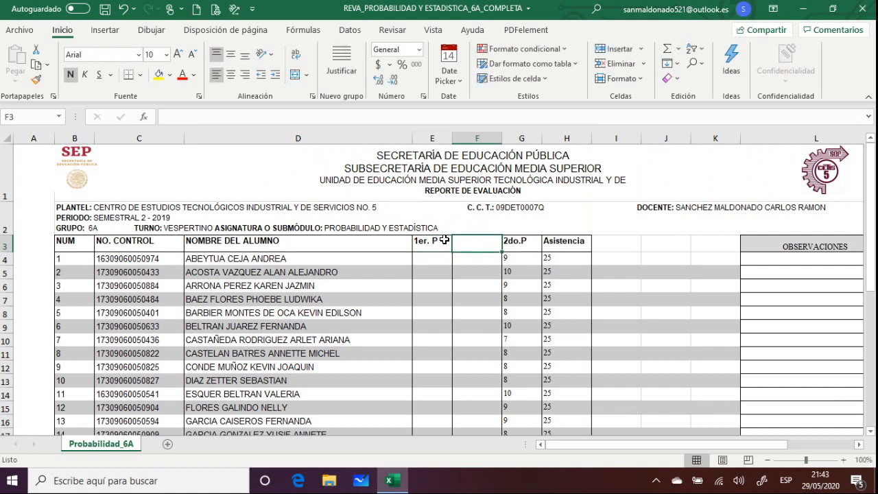
type("Asistencia")
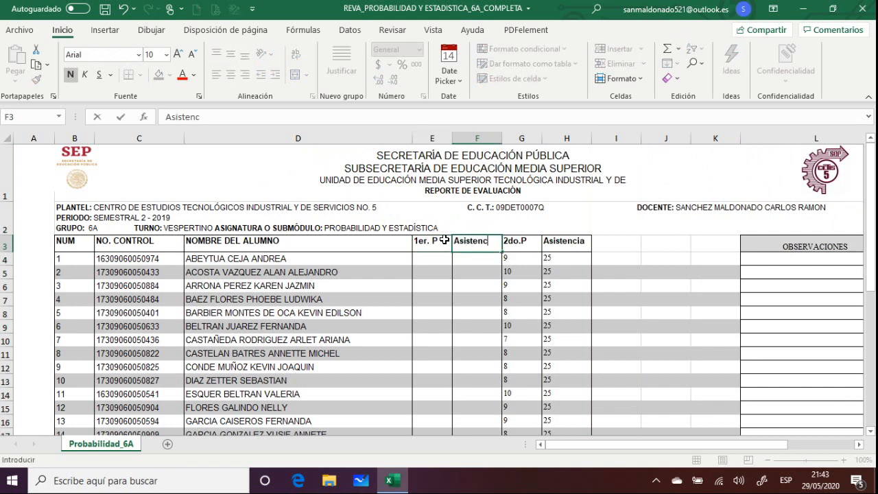
Step: Head the three new columns before OBSERVACIONES as "3er. P" in I3, "Asistencia" in J3 and "Promedio" in K3
left_click(601, 245)
type("3er")
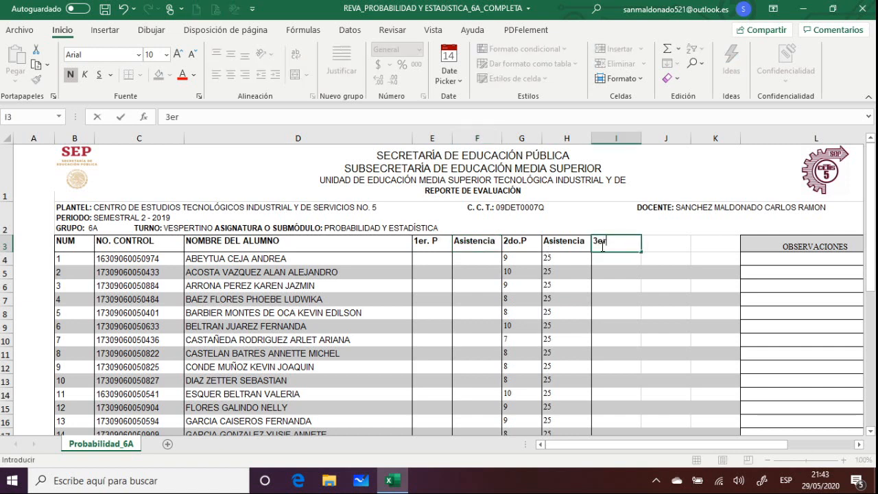
type(". P")
key("Tab")
type("Asis")
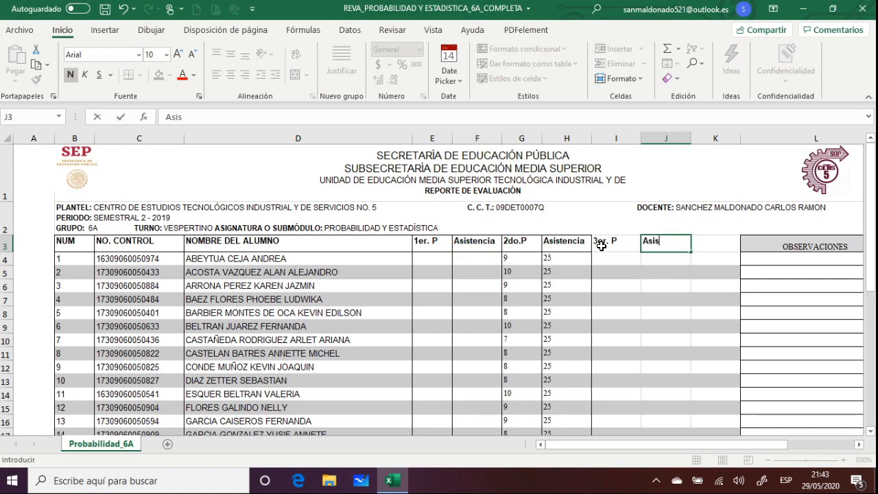
type("tencia")
left_click(716, 245)
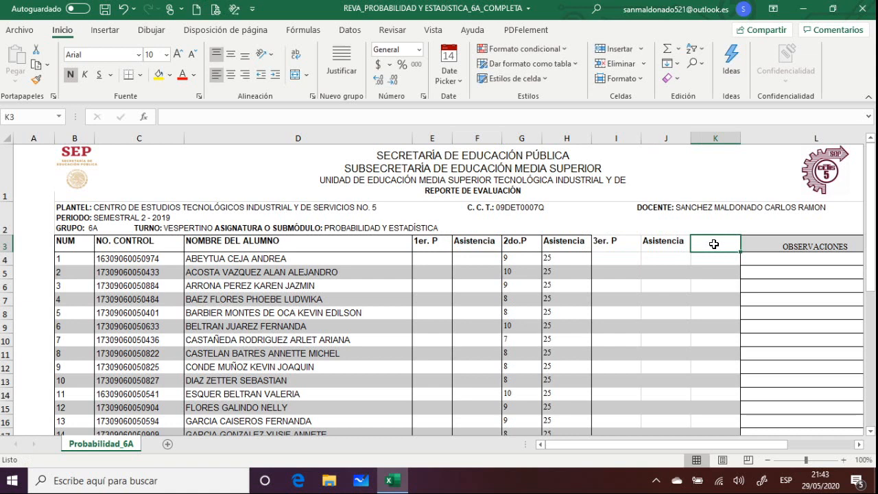
type("Promedio")
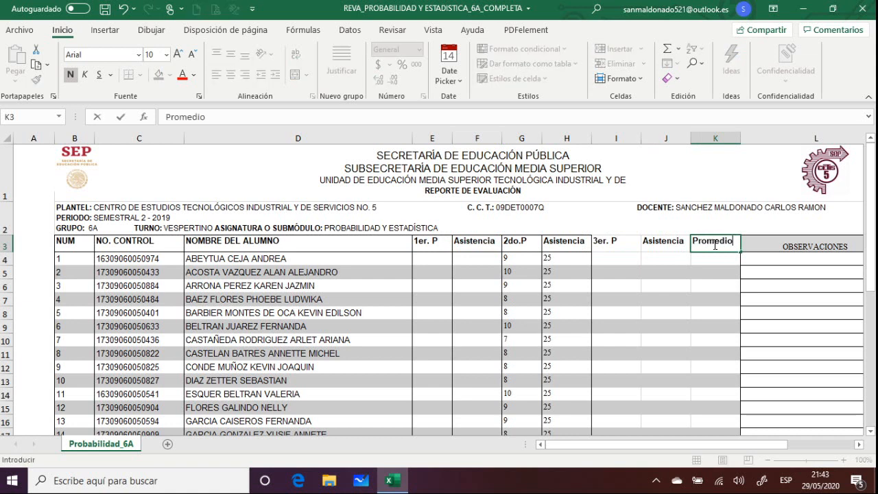
Step: Average the first student's three partial grades in K4 with =PROMEDIO(E4,G4,I4)
left_click(703, 259)
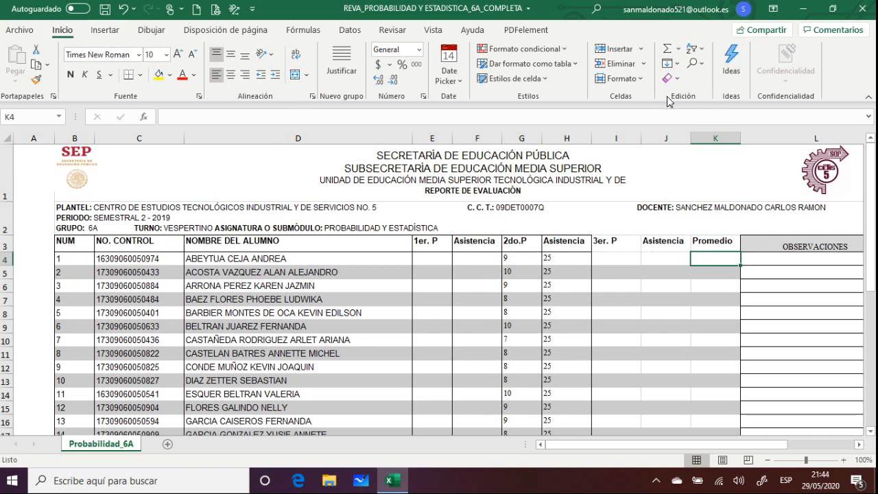
left_click(678, 49)
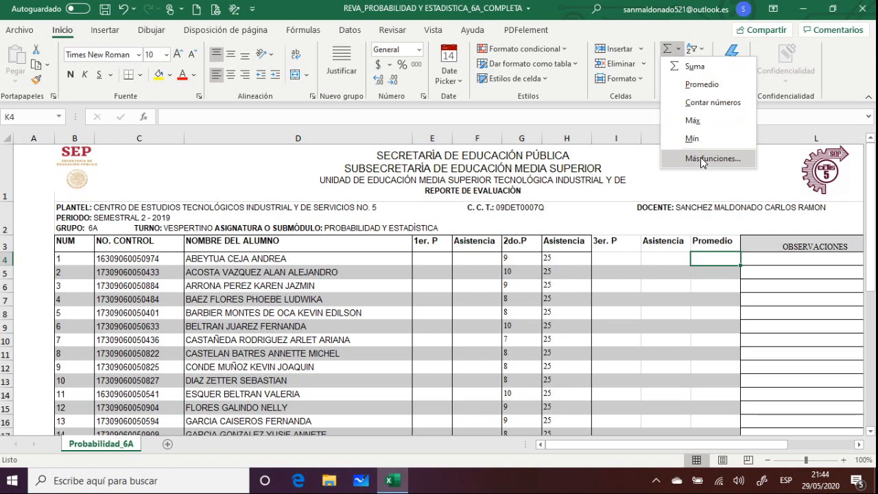
left_click(700, 84)
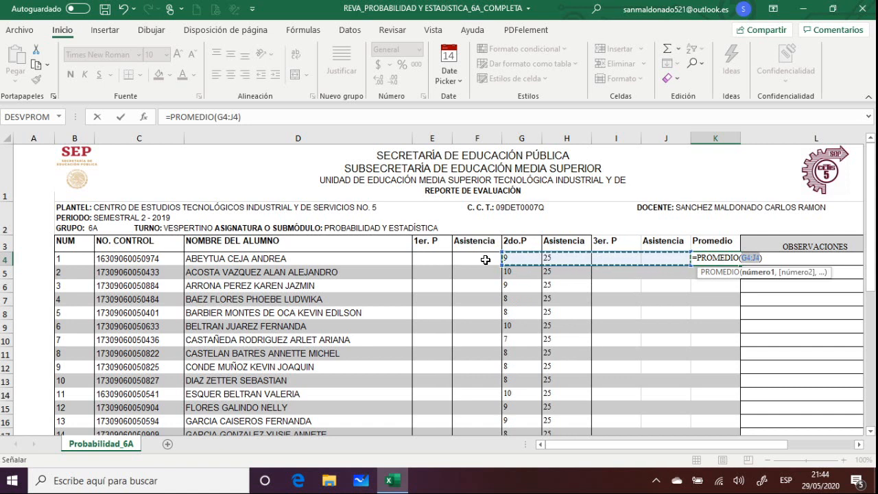
left_click(432, 259)
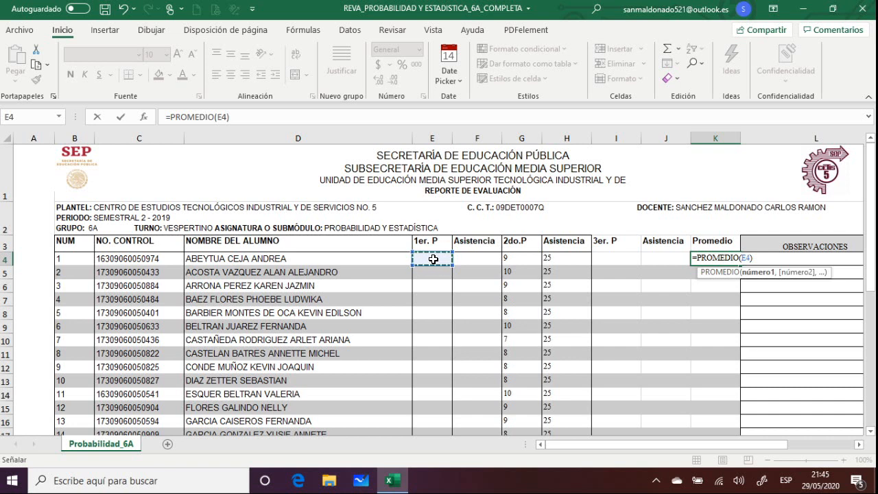
type(",")
left_click(521, 258)
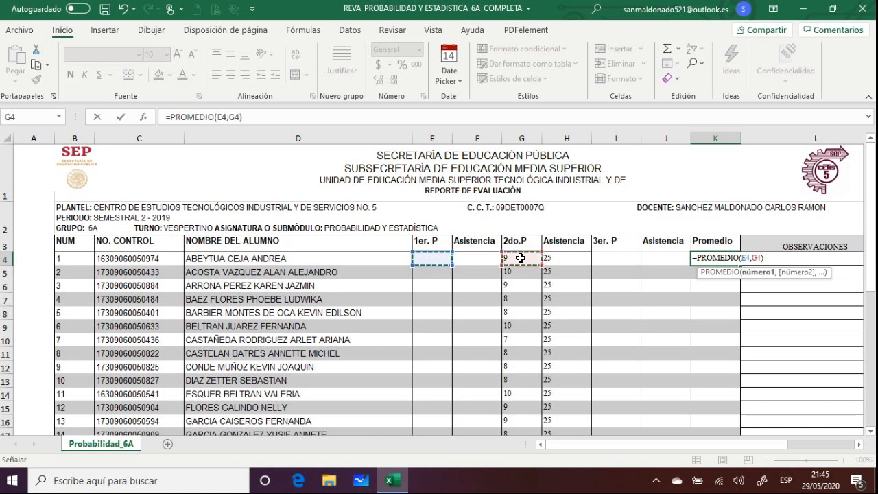
type(",")
left_click(605, 259)
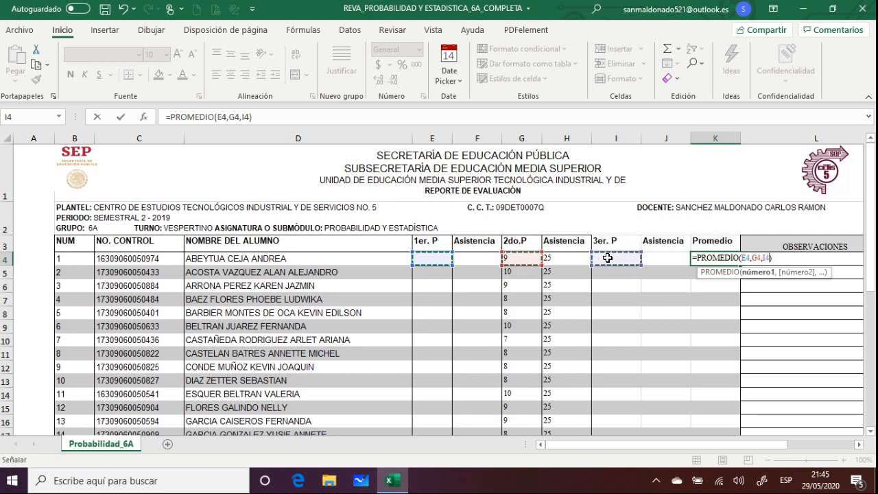
key("Return")
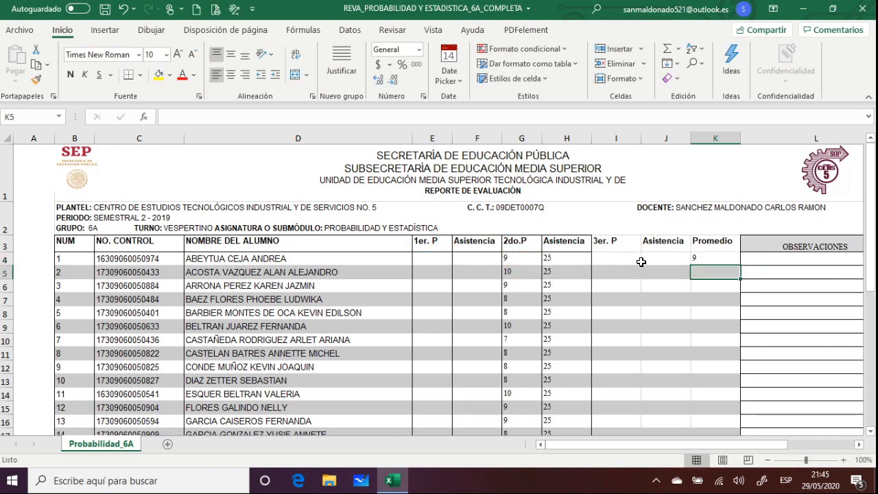
Step: Try filling the average formula from K4 down to K13, and undo the fill
left_click(705, 257)
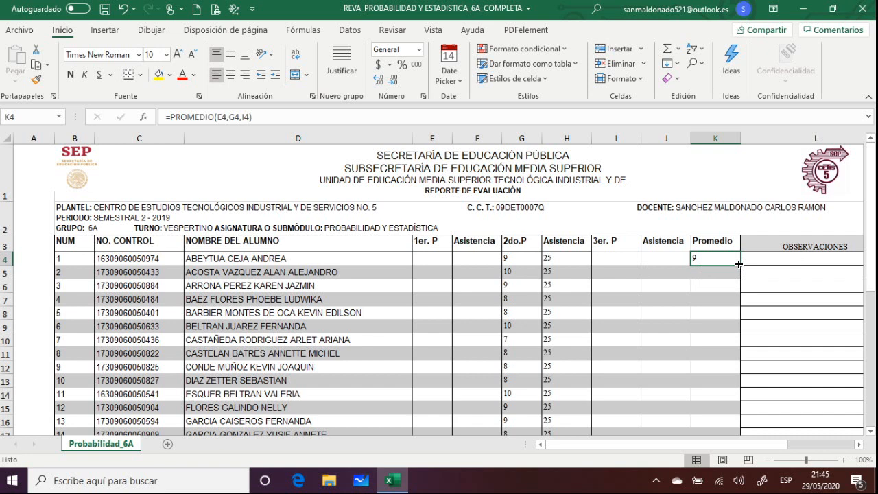
left_click_drag(740, 264, 739, 384)
left_click(775, 353)
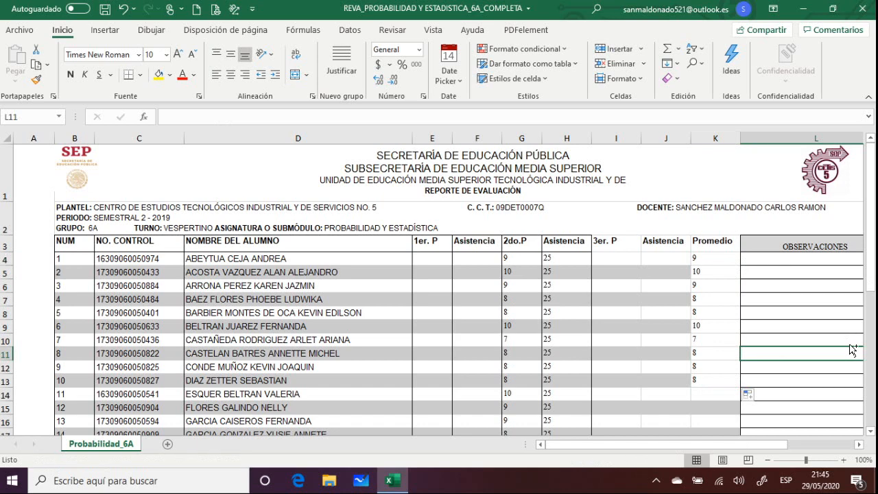
key("ctrl+z")
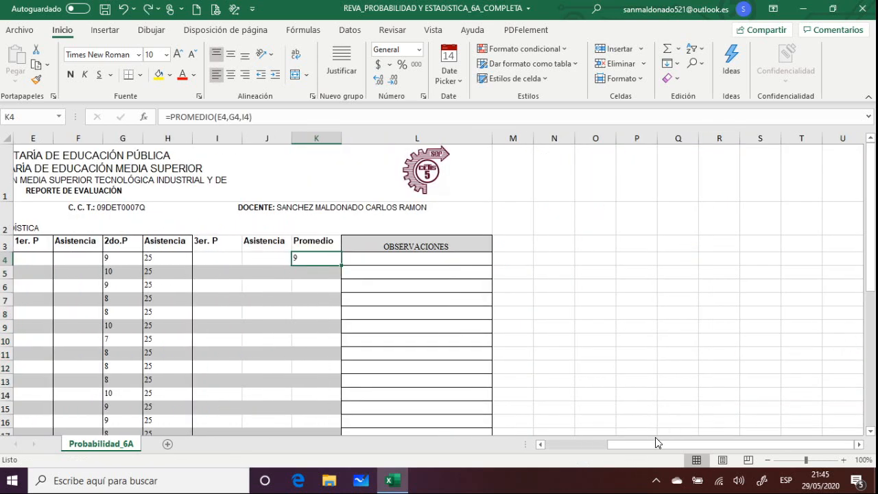
left_click_drag(653, 440, 589, 451)
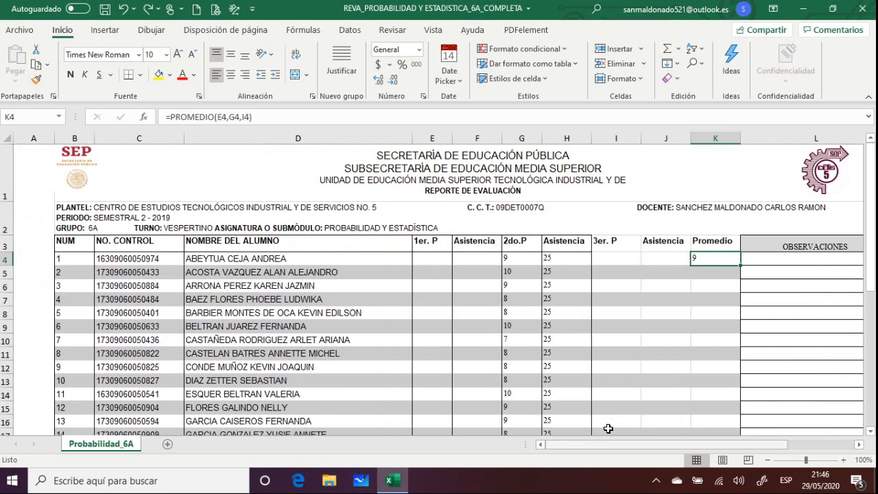
Step: Copy the average formula from K4 and paste only the formula into K5:K39 for the remaining students
right_click(714, 258)
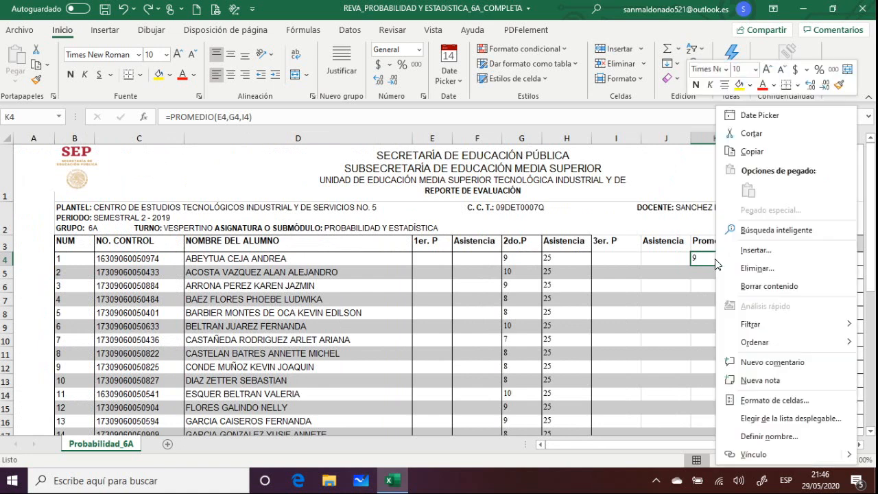
left_click(768, 152)
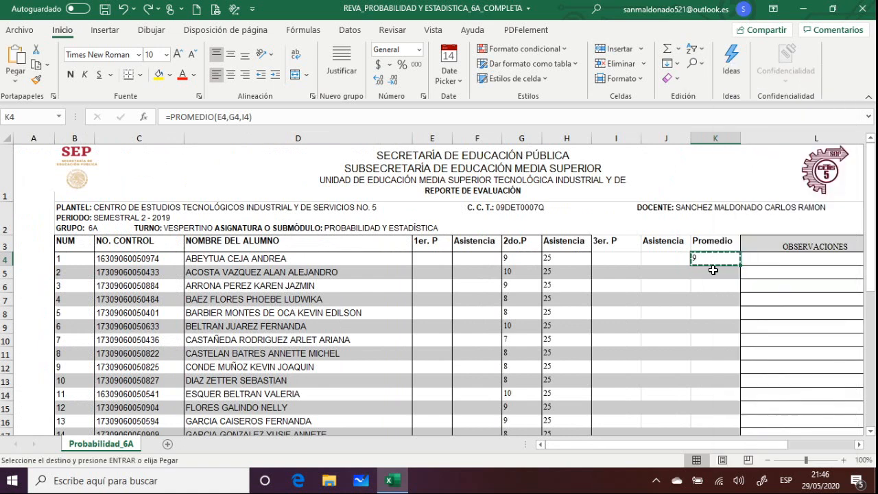
left_click_drag(713, 272, 714, 409)
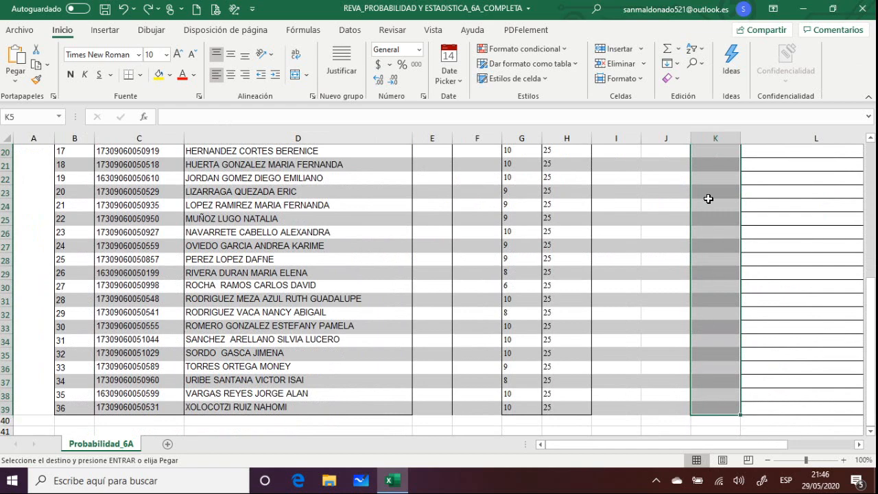
scroll(716, 254, "up", 3)
scroll(718, 249, "up", 3)
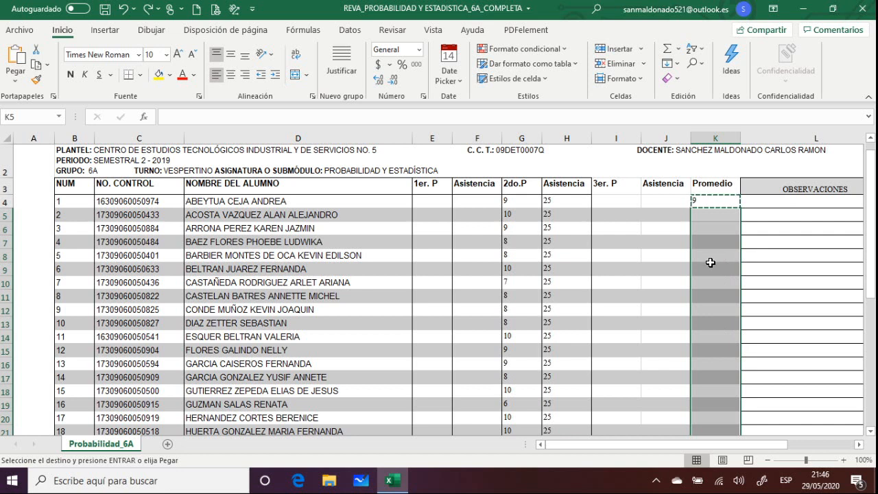
right_click(710, 262)
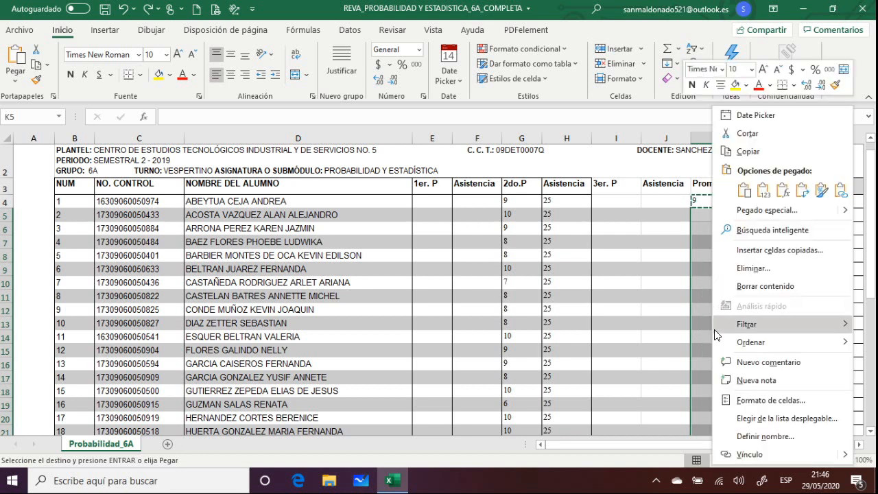
left_click(755, 196)
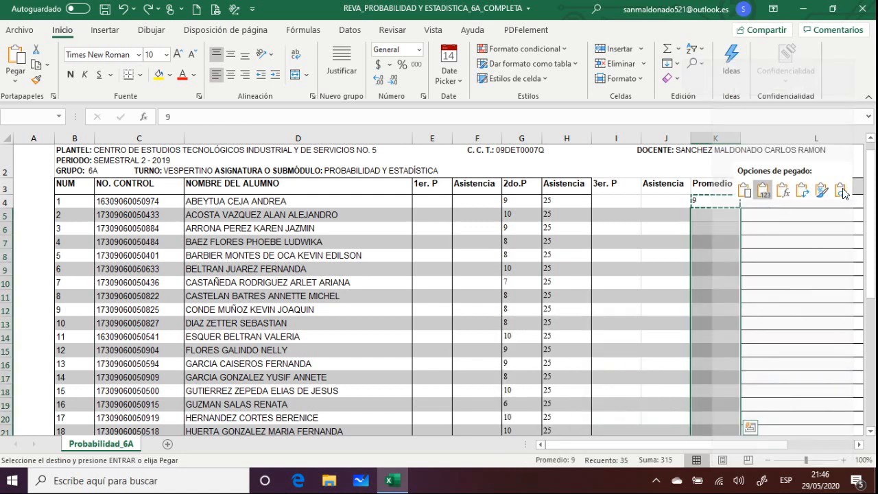
right_click(753, 198)
left_click(744, 192)
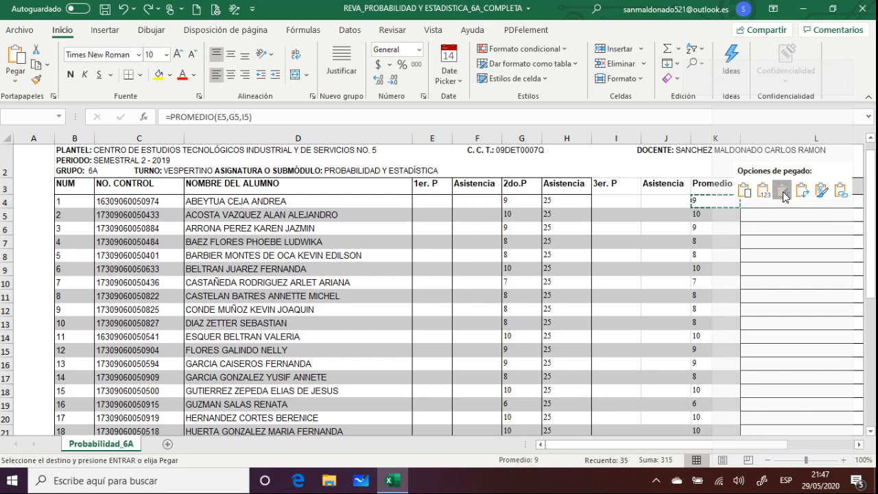
left_click(784, 196)
left_click(775, 334)
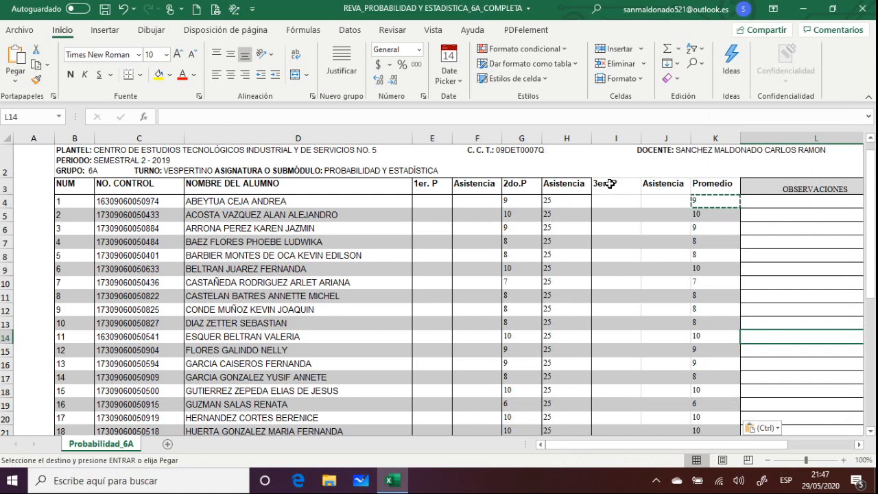
Step: Apply all borders to the 3er. P, Asistencia and Promedio header cells, I3:K3
left_click_drag(610, 184, 695, 185)
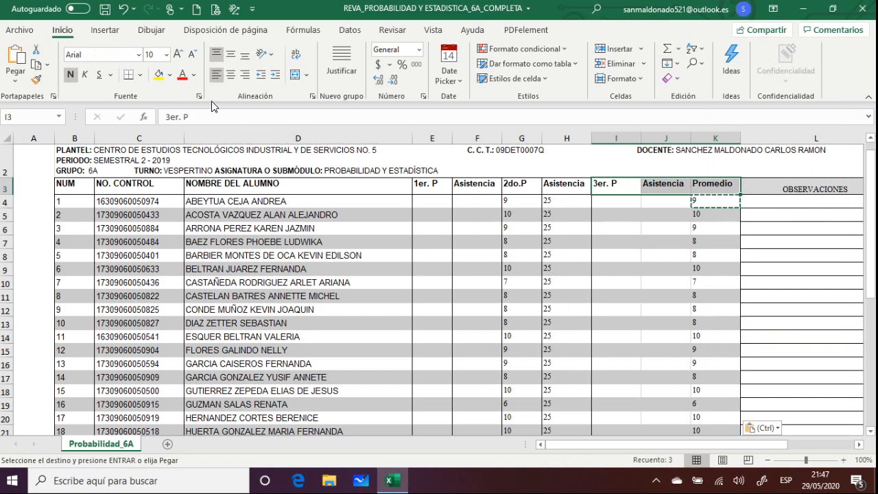
left_click(613, 192)
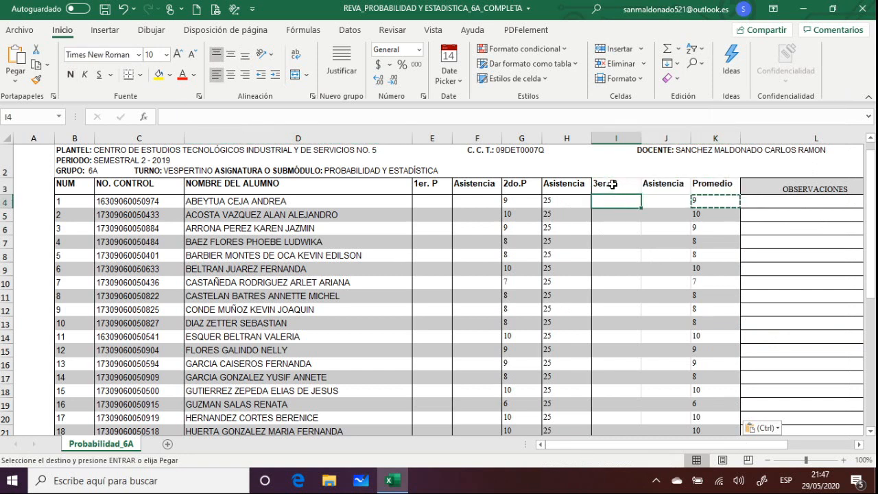
left_click_drag(613, 185, 696, 184)
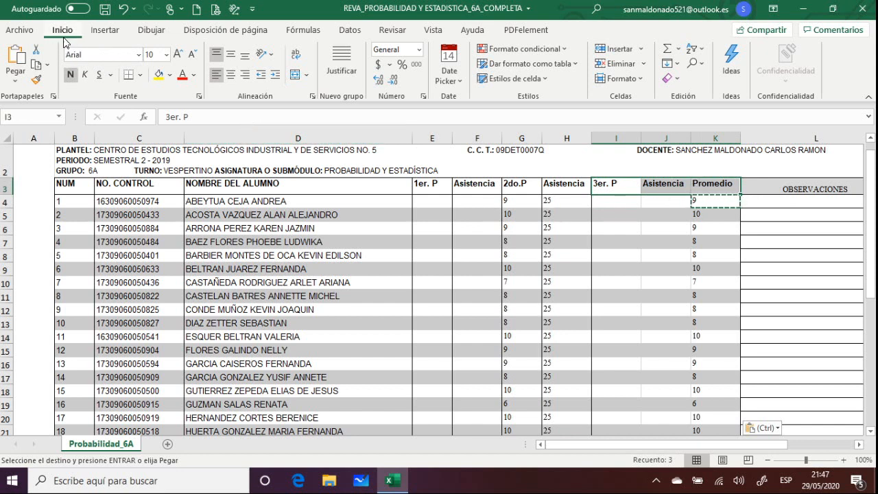
left_click(141, 75)
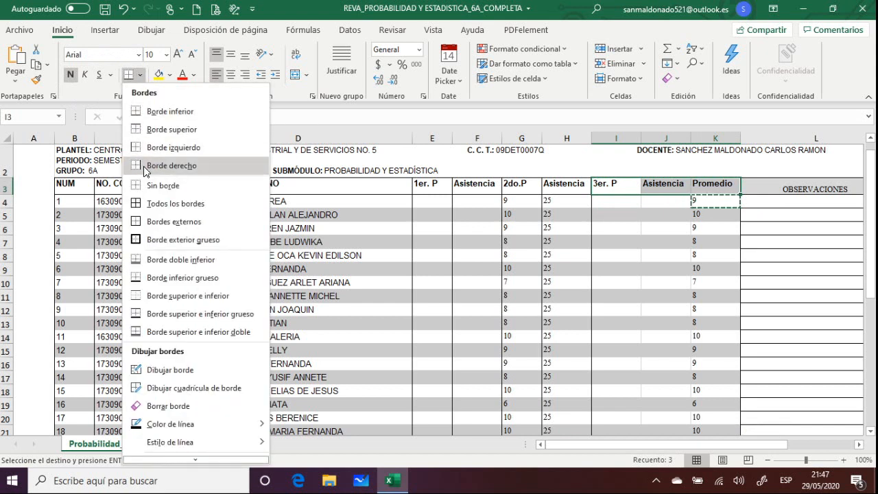
left_click(168, 203)
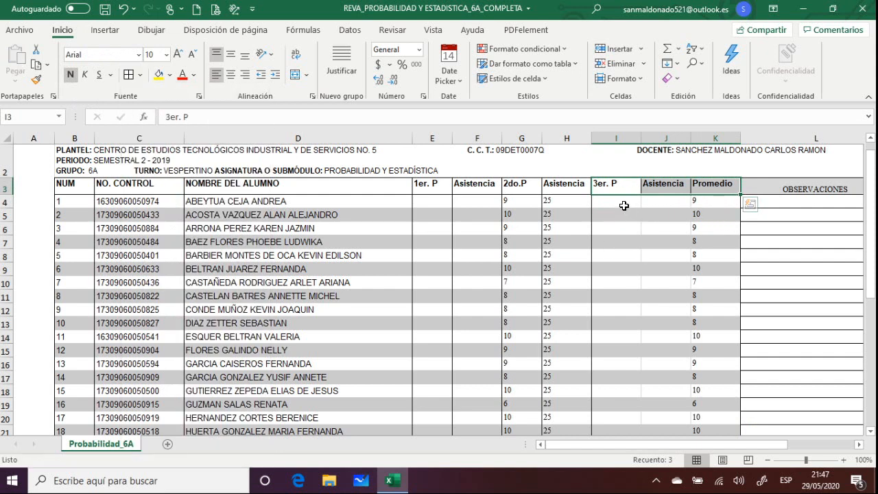
left_click(623, 206)
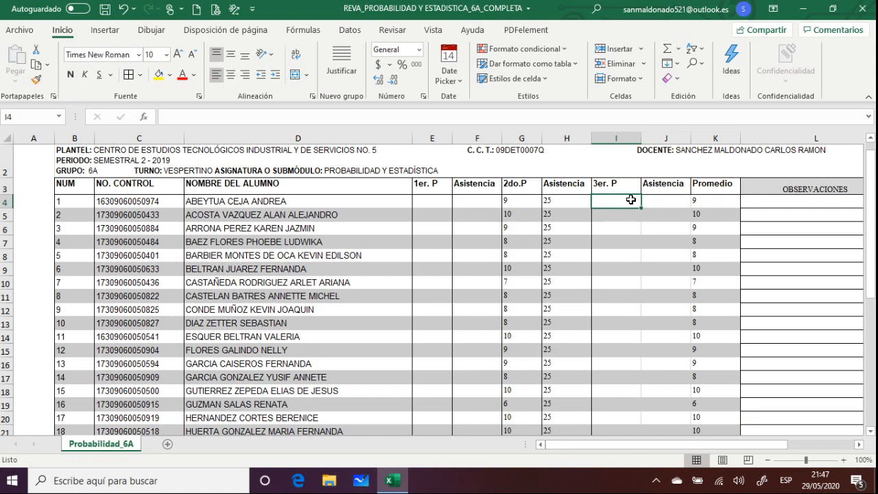
Step: Give the student cells I4:K39 an outline border and inner vertical lines between the columns
left_click_drag(631, 200, 698, 391)
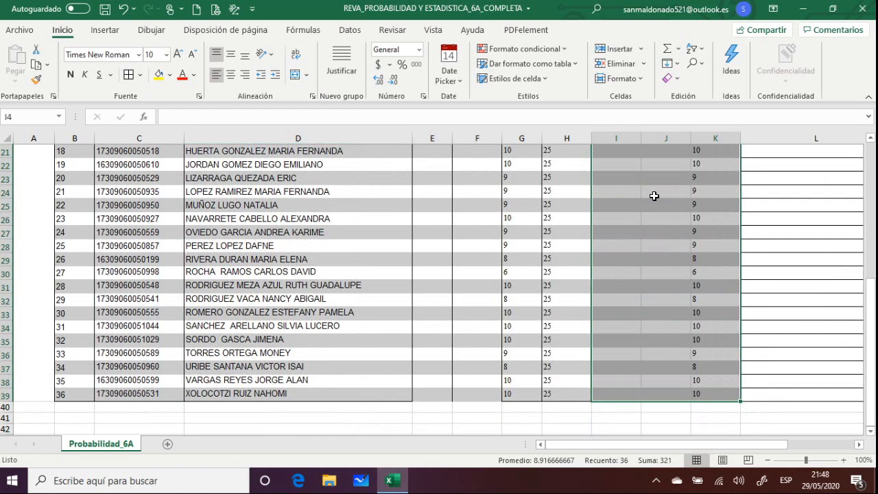
scroll(652, 196, "up", 7)
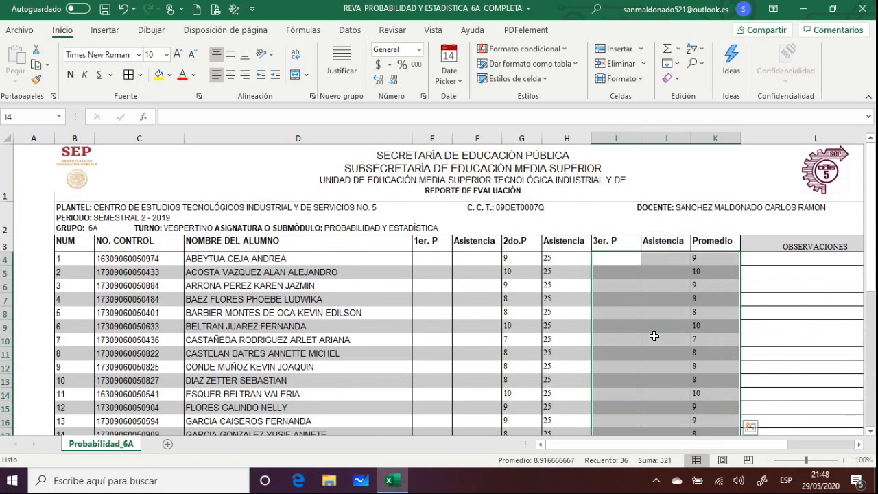
scroll(654, 335, "down", 8)
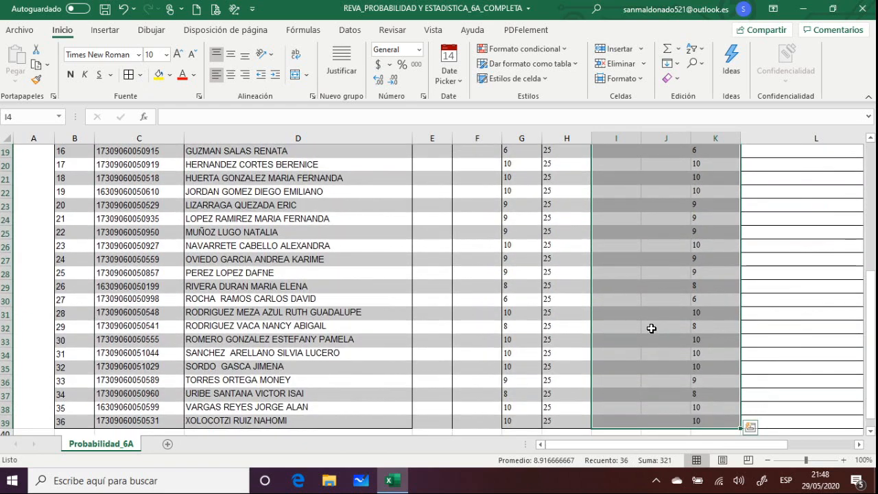
right_click(639, 203)
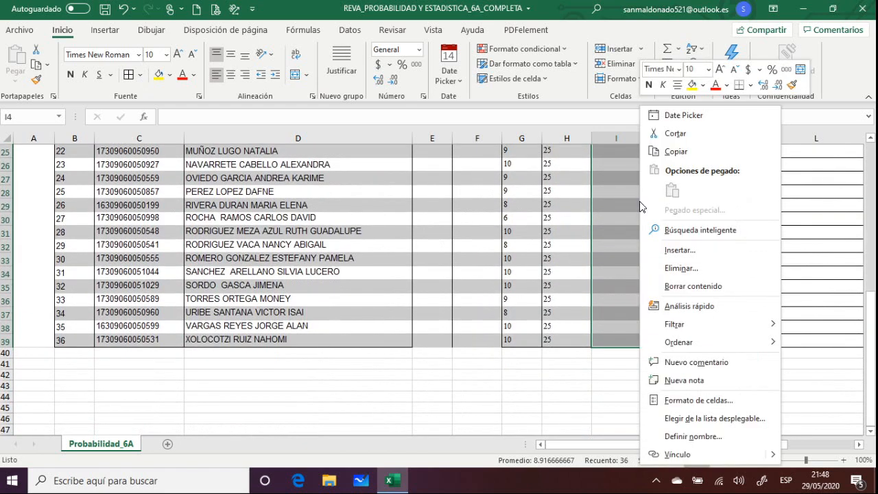
left_click(691, 400)
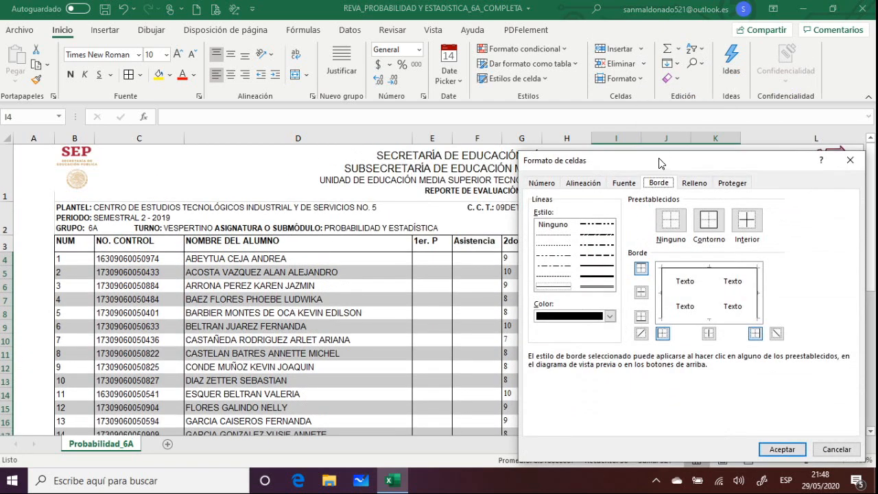
left_click_drag(661, 162, 451, 113)
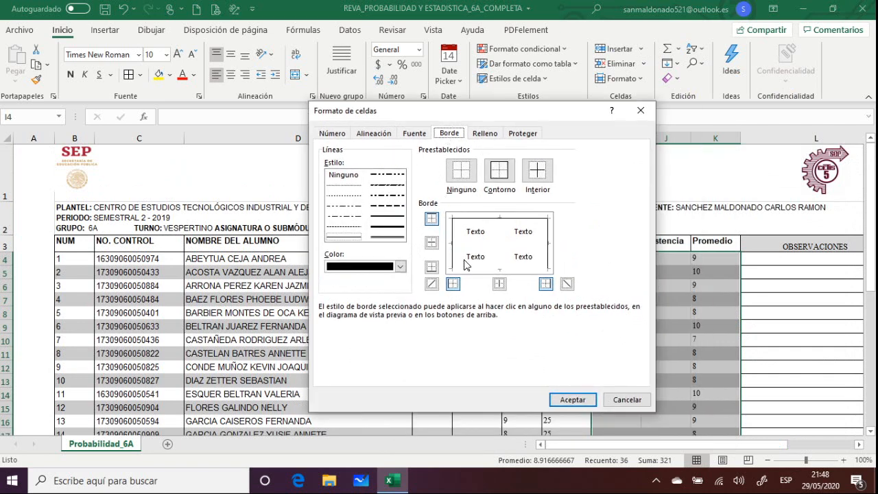
left_click(506, 175)
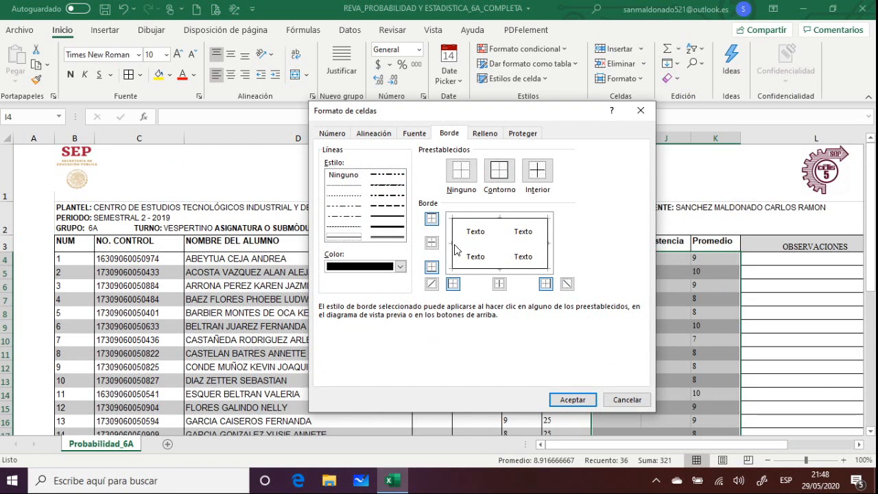
left_click(500, 238)
left_click(568, 399)
scroll(631, 318, "down", 3)
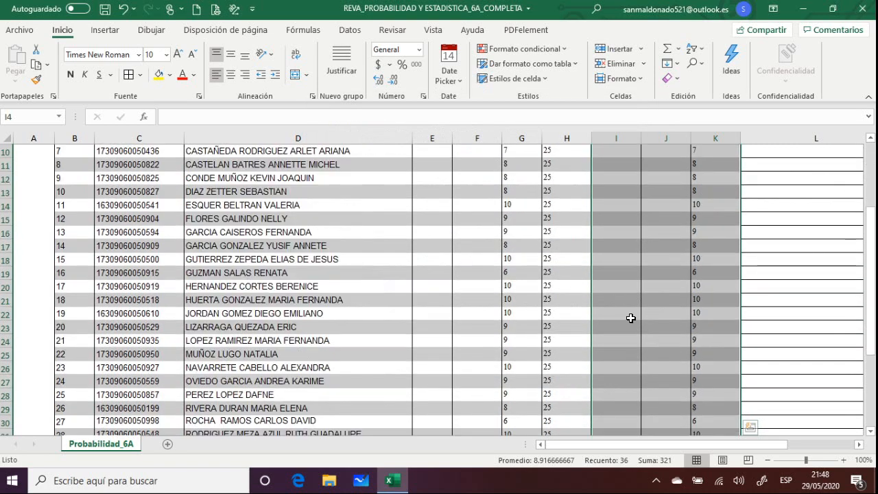
left_click(630, 318)
scroll(661, 269, "up", 3)
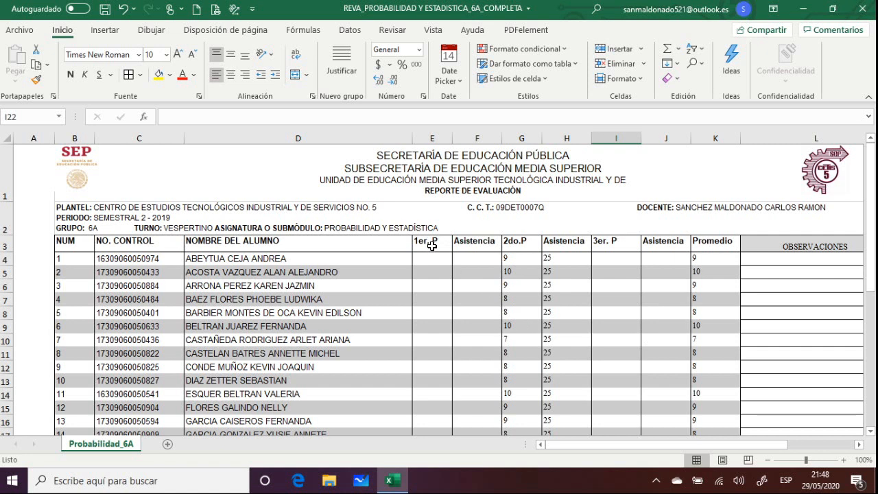
Step: Centre the partial, attendance and average columns, E3:K39, both horizontally and vertically
left_click_drag(432, 245, 693, 406)
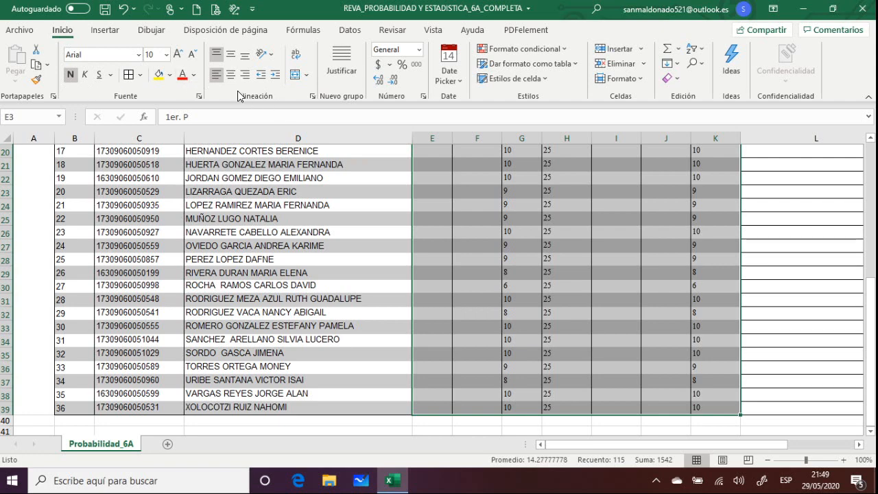
scroll(230, 75, "up", 6)
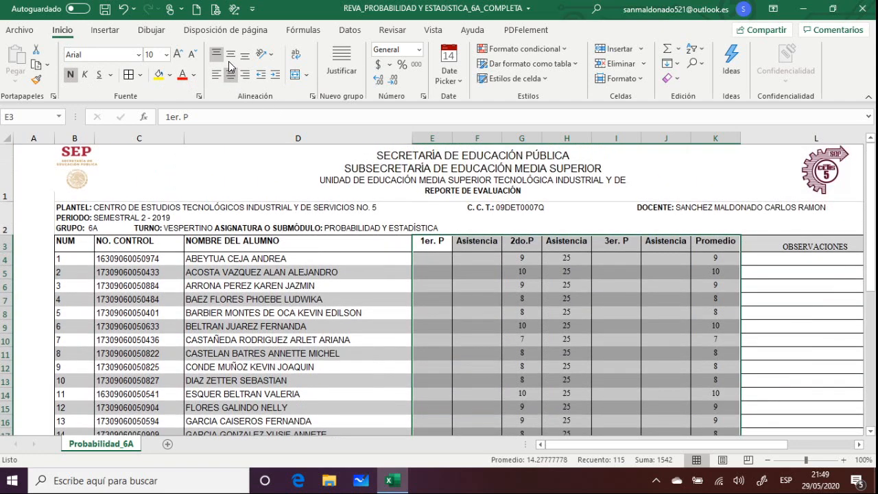
left_click(230, 57)
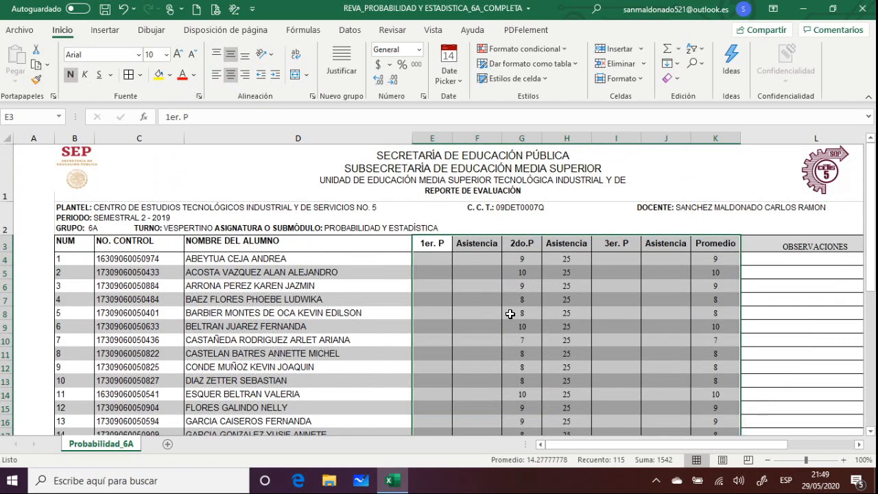
scroll(496, 314, "down", 4)
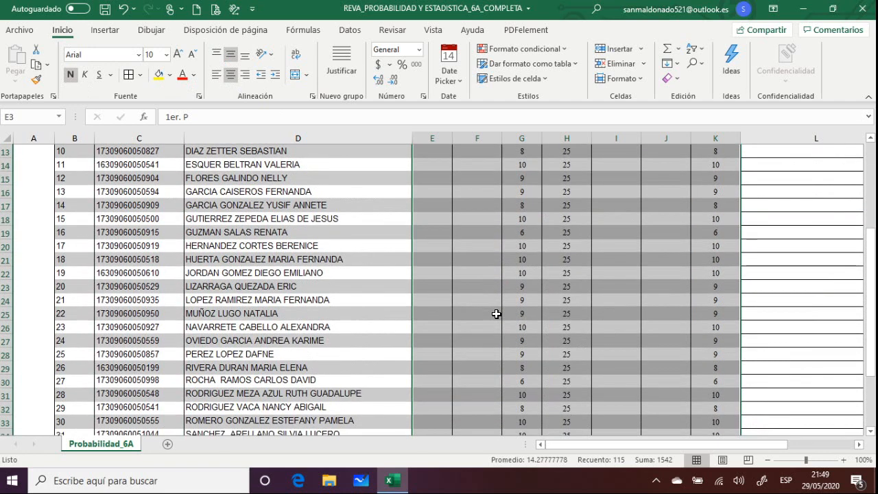
scroll(496, 313, "up", 4)
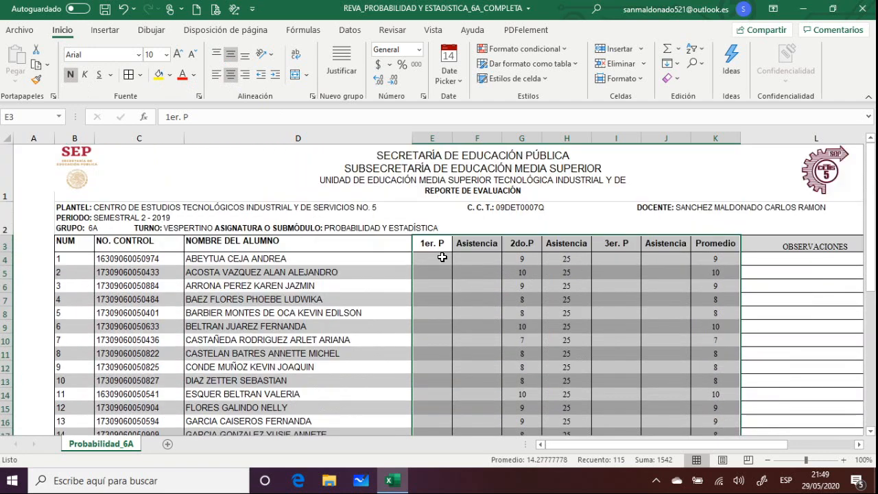
Step: Enter 6 as the first student's 1er. P grade in E4 and check the average formula in K4
left_click(442, 258)
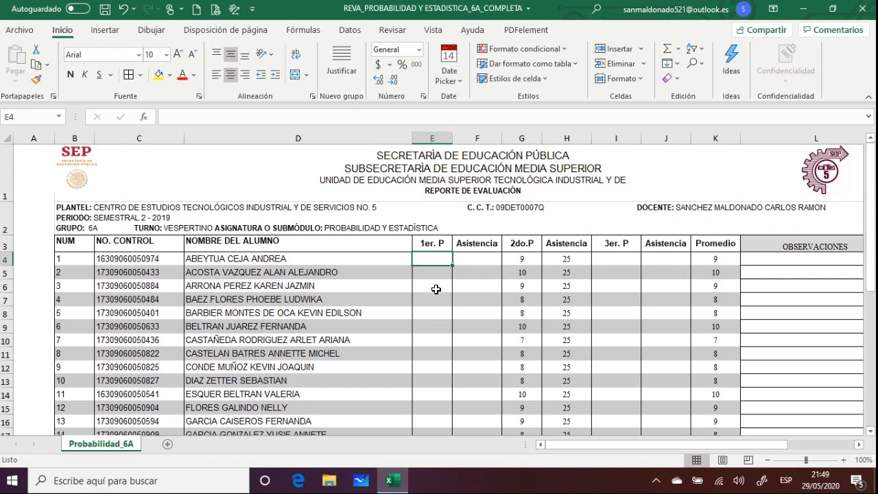
type("6")
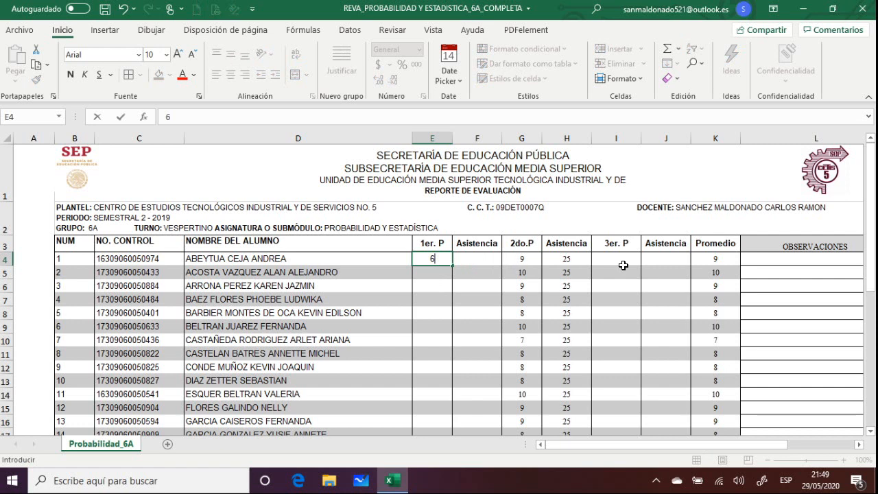
left_click(700, 257)
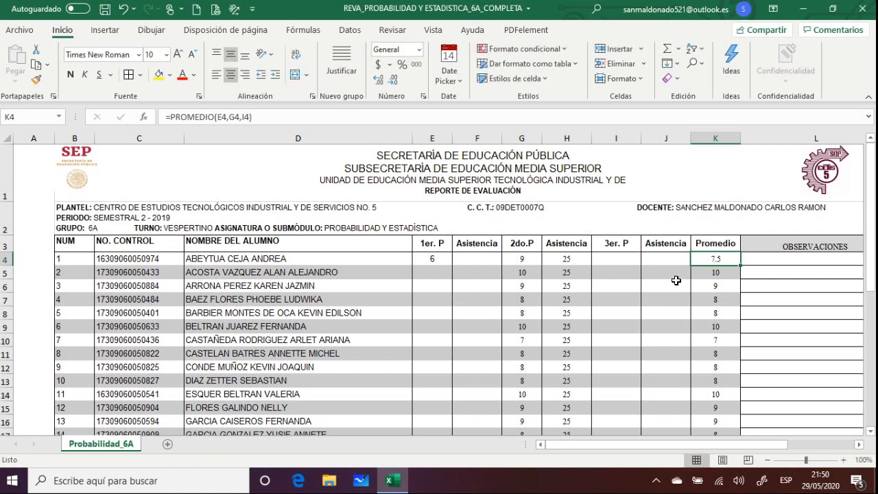
Step: Enter 9 as the second student's 1er. P grade in E5 and check the average in K5
left_click(434, 275)
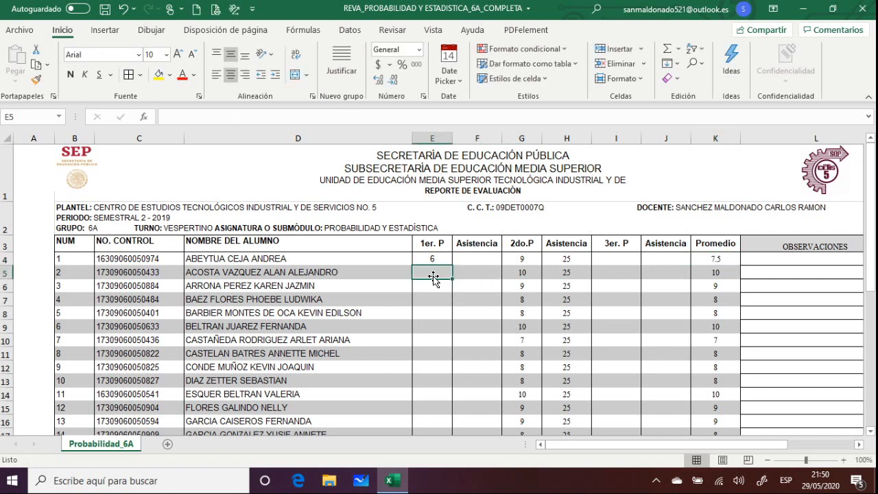
type("9")
key("Tab")
key("Tab")
key("Tab")
key("Tab")
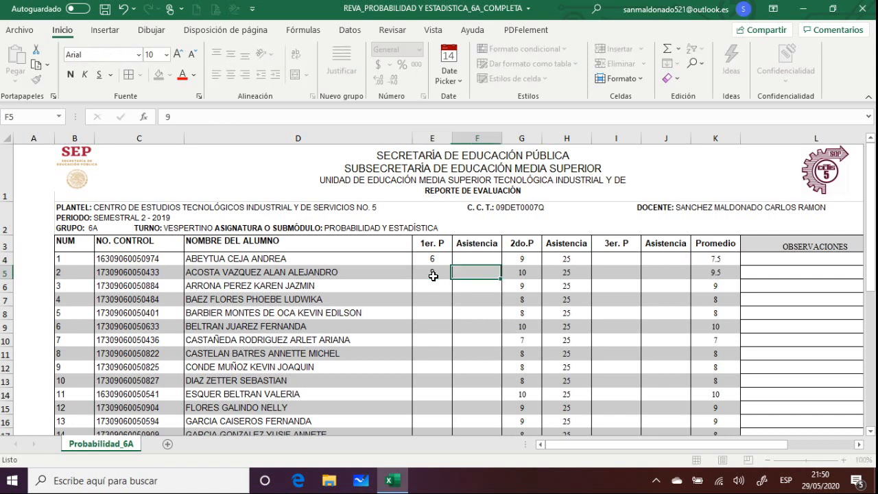
key("Tab")
key("Tab")
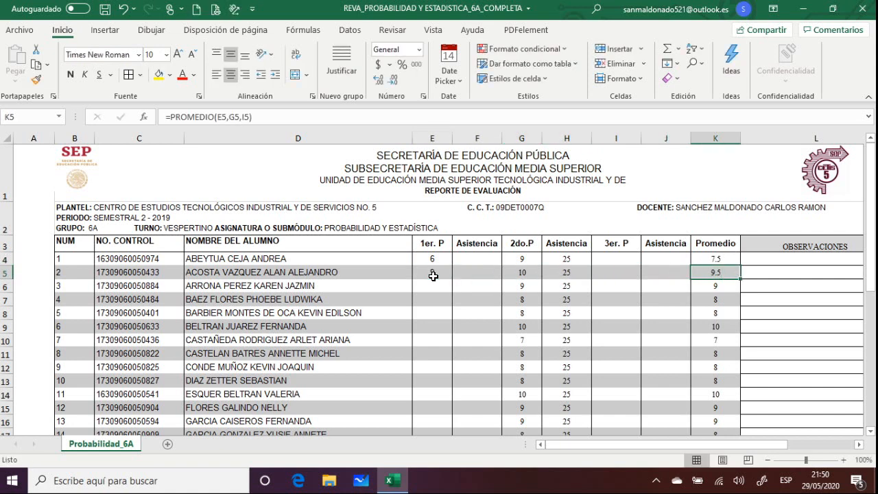
Step: Enter 7 as the third student's 1er. P grade in E6 and check the average in K6
key("Down")
key("Left")
key("Left")
key("Left")
key("Left")
key("Left")
key("Left")
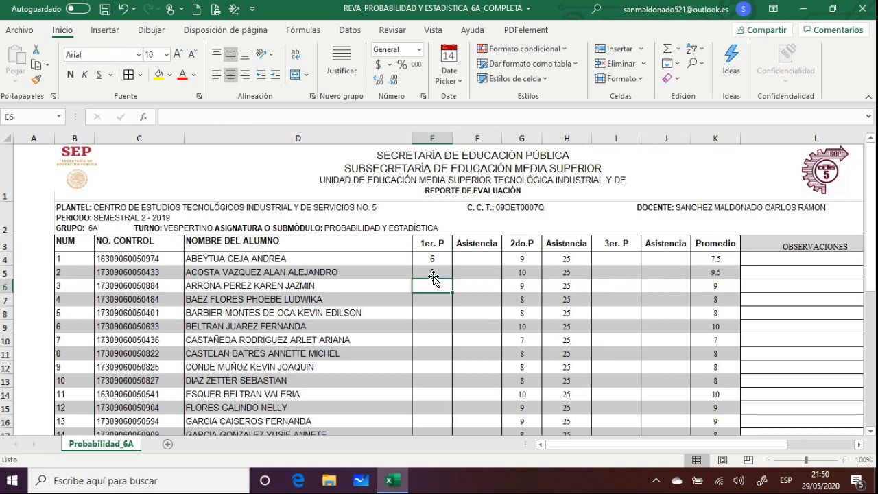
type("7")
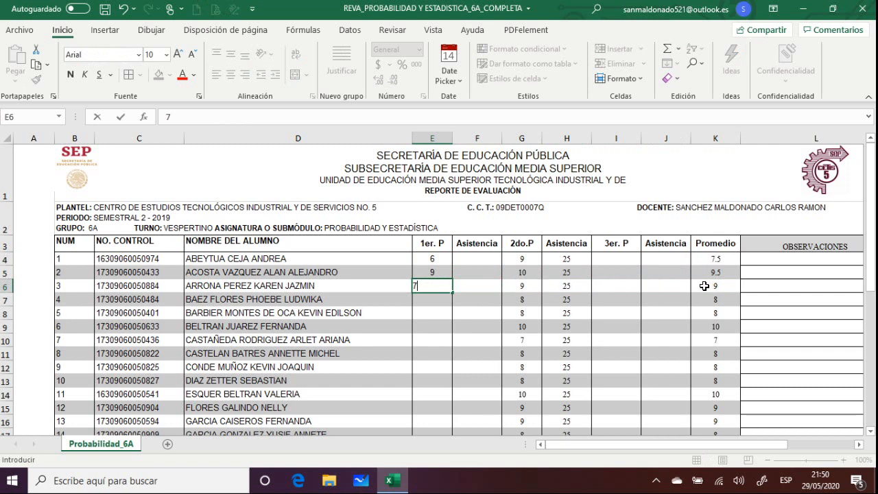
key("Return")
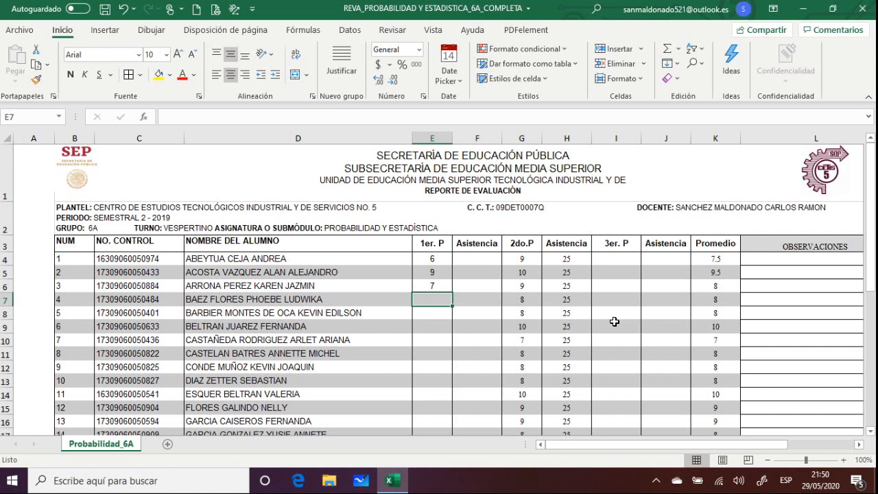
left_click(716, 287)
Step: Format the Promedio averages in K4:K39 as numbers with one decimal place
left_click_drag(713, 258, 708, 407)
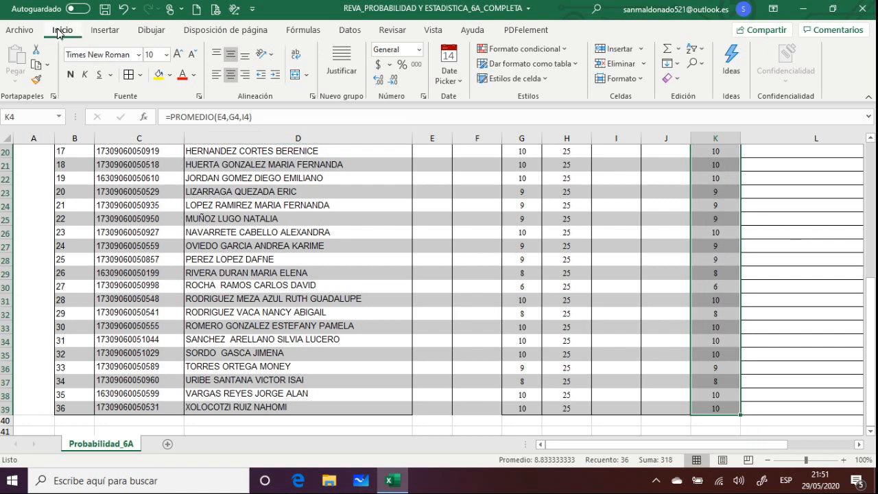
left_click(376, 81)
scroll(480, 275, "up", 7)
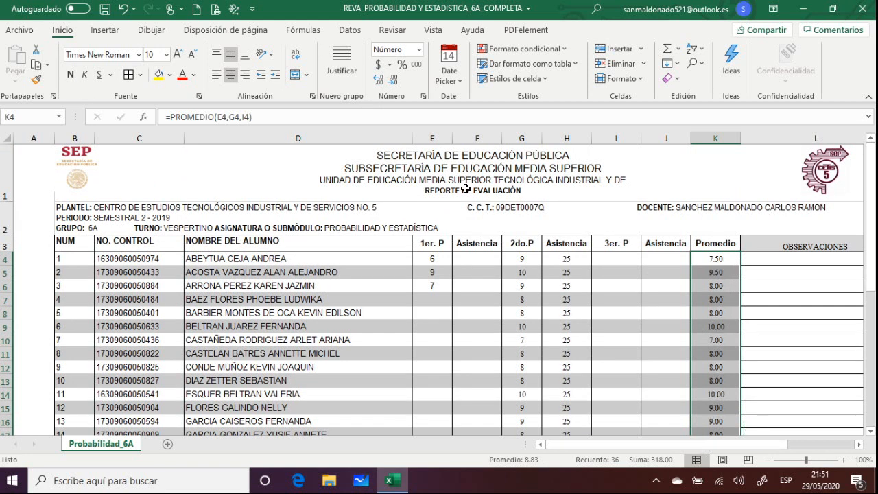
left_click(393, 81)
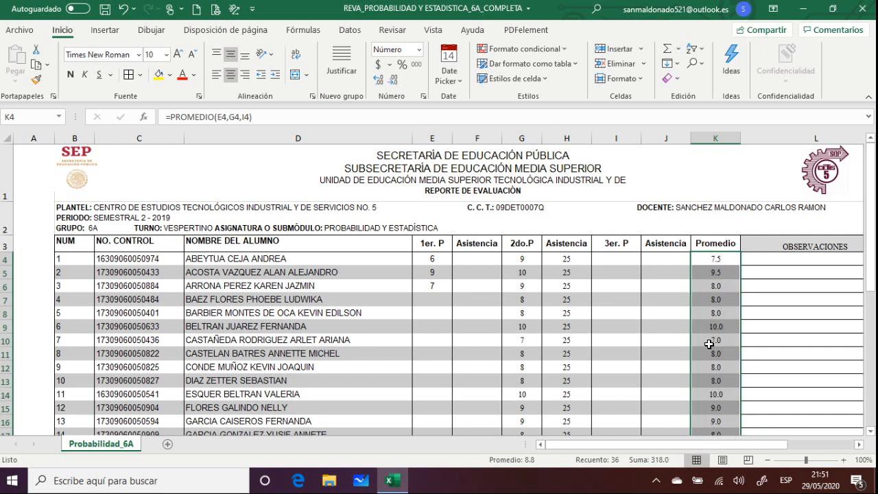
scroll(709, 344, "down", 2)
scroll(709, 344, "up", 1)
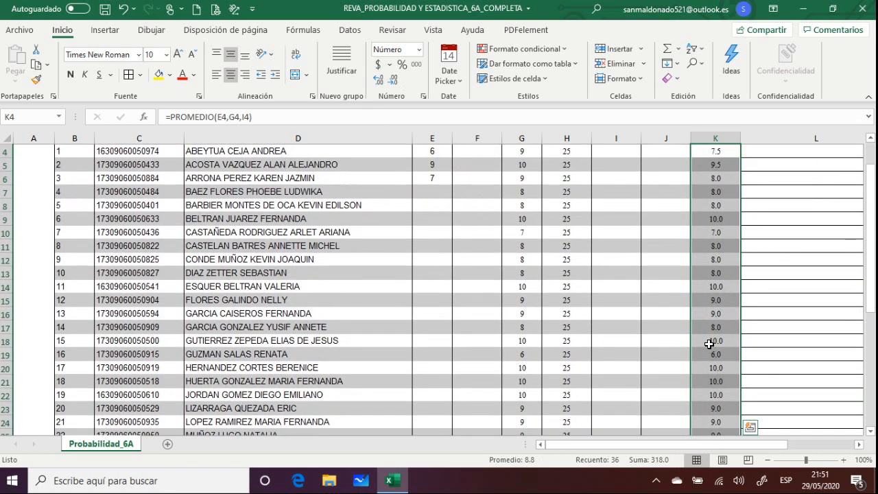
scroll(709, 345, "up", 1)
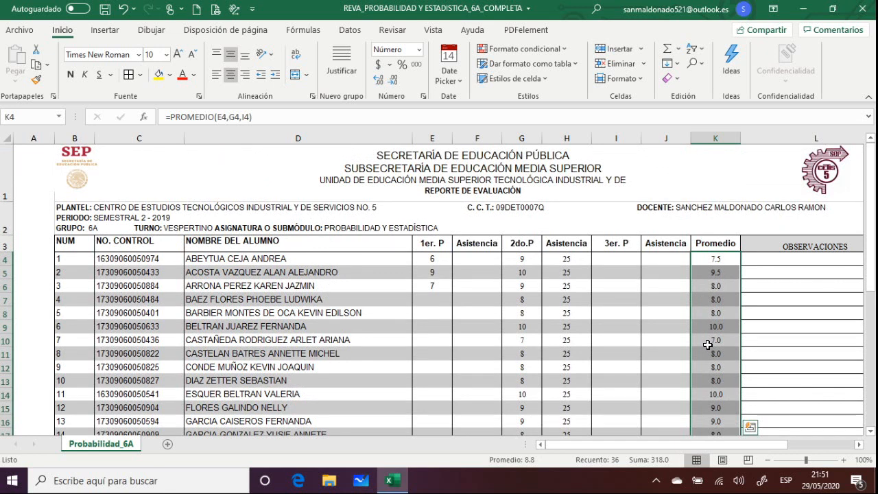
Step: Enter 7 as the fourth student's 1er. P grade in E7
left_click(434, 300)
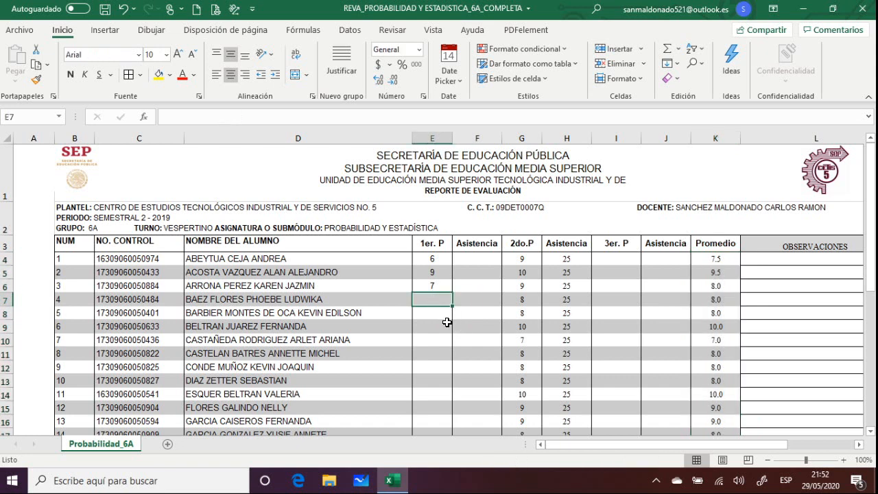
type("7")
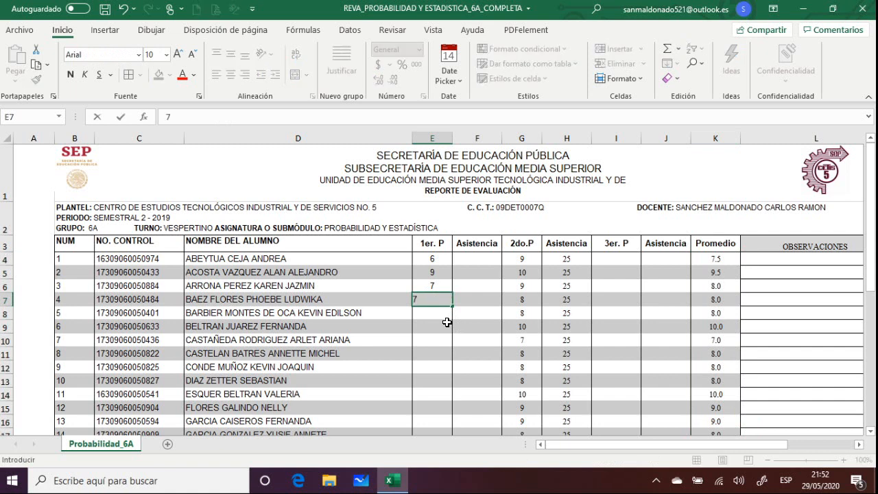
key("Return")
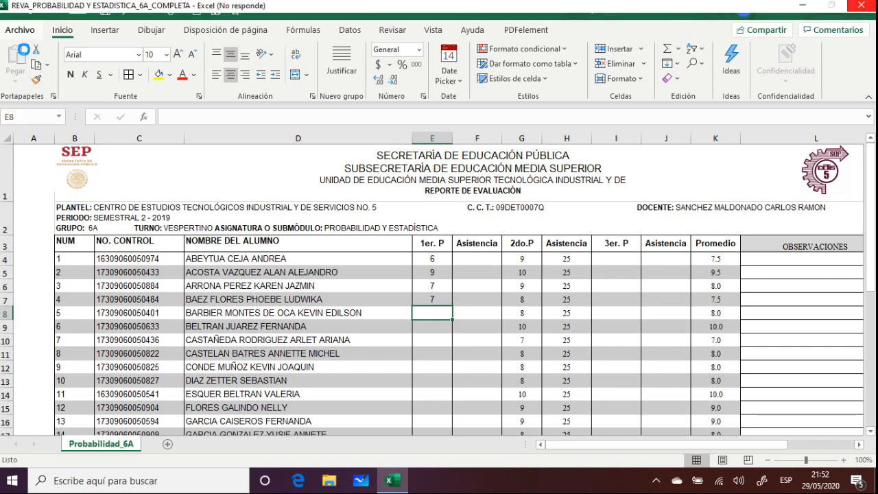
Step: Save a copy of the workbook as REVA_PROBABILIDAD Y ESTADISTICA_6A_3P in the ACADEMIA ENE-JUNIO DE 2020 folder
left_click(23, 31)
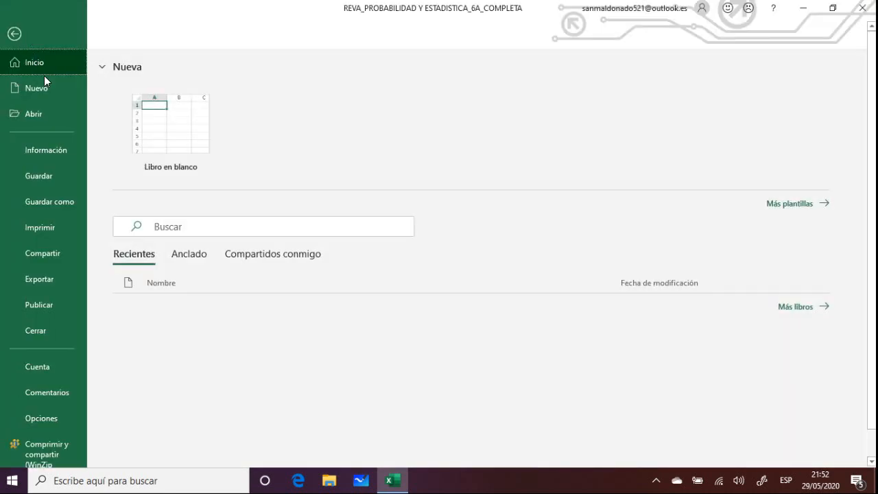
left_click(44, 188)
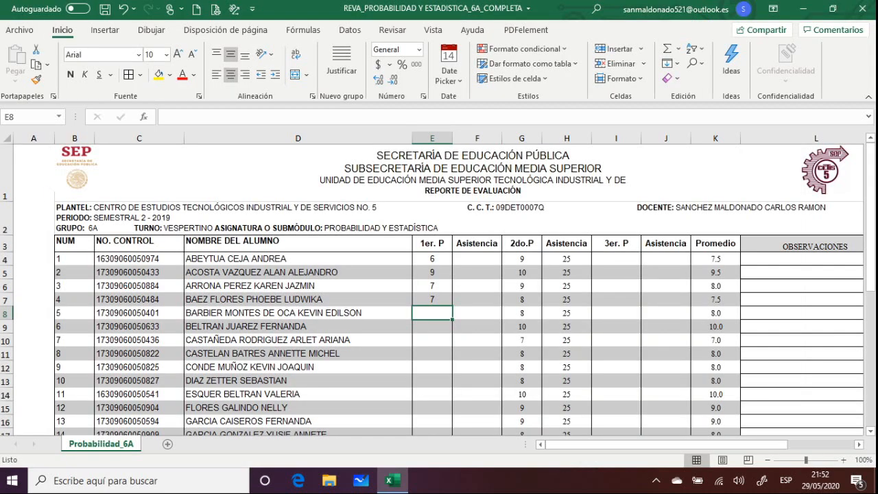
left_click(23, 31)
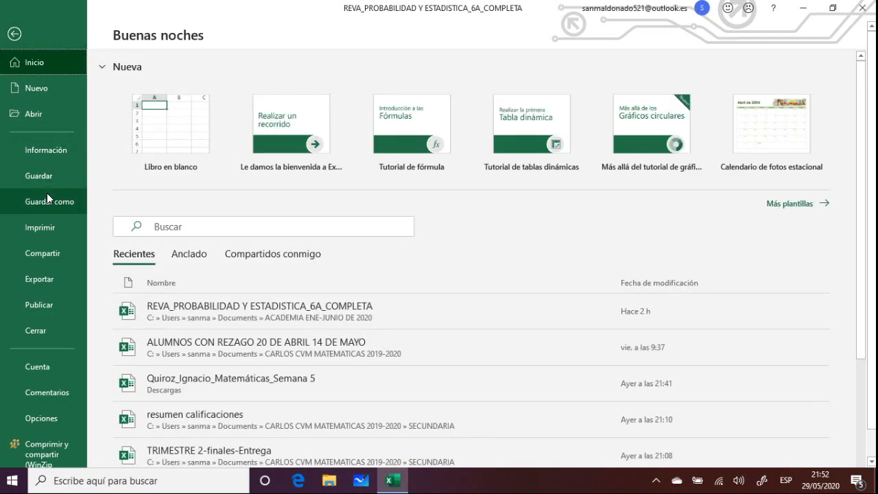
left_click(50, 203)
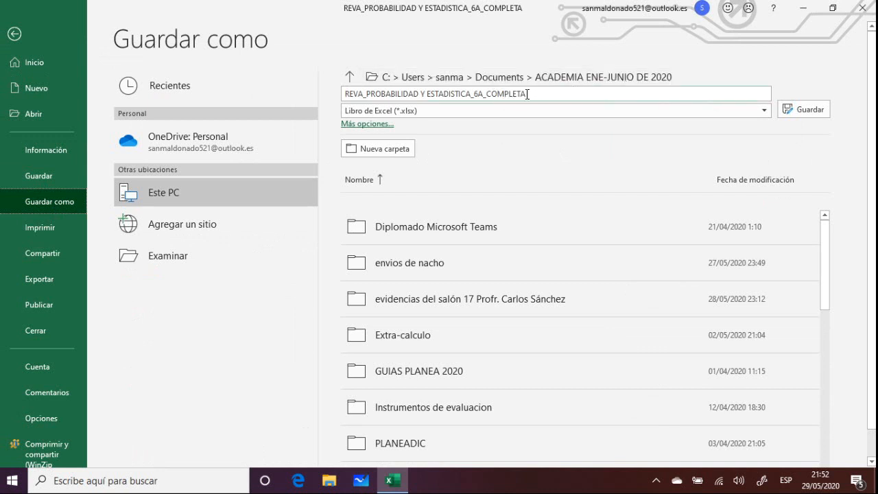
left_click(526, 94)
left_click(530, 93)
key("BackSpace")
key("BackSpace")
key("BackSpace")
key("BackSpace")
key("BackSpace")
key("BackSpace")
key("BackSpace")
key("BackSpace")
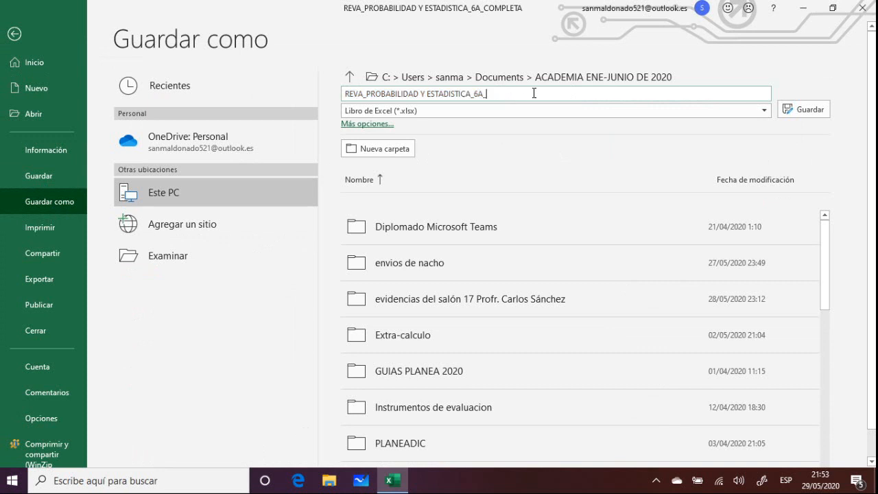
type("3P")
left_click(806, 108)
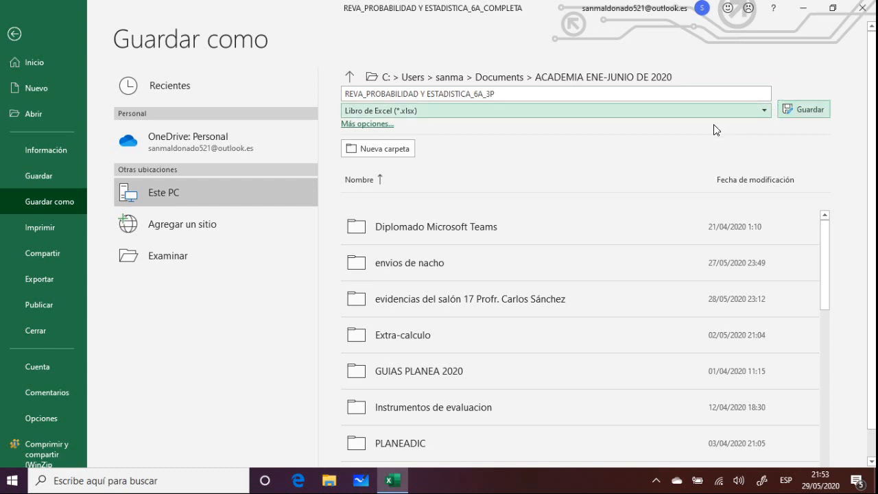